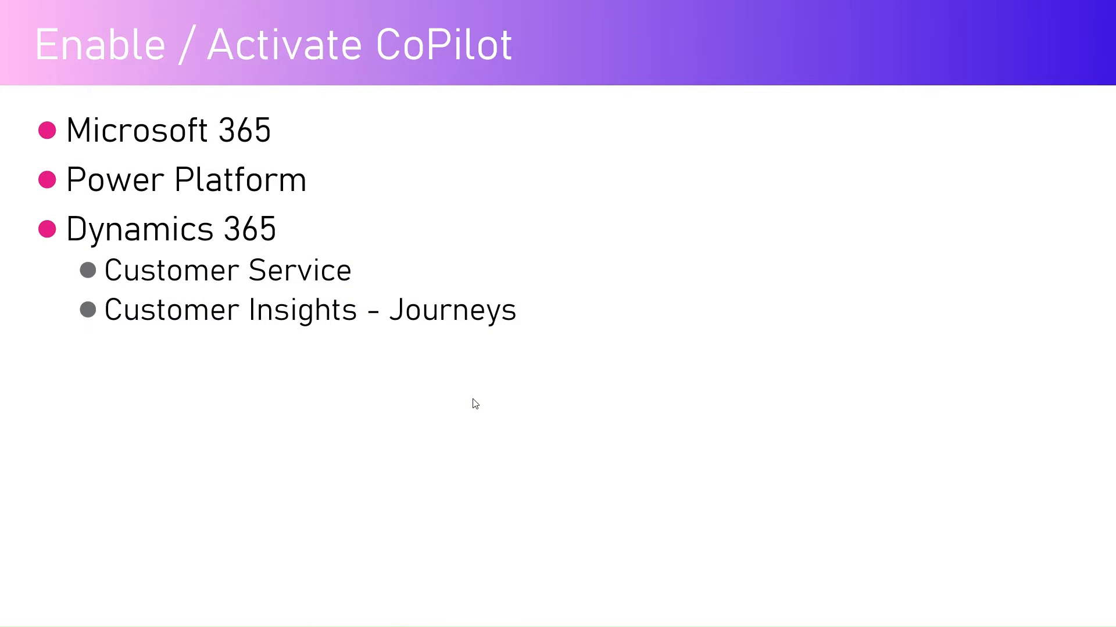
{"action": "left_click", "coordinate": [472, 400]}
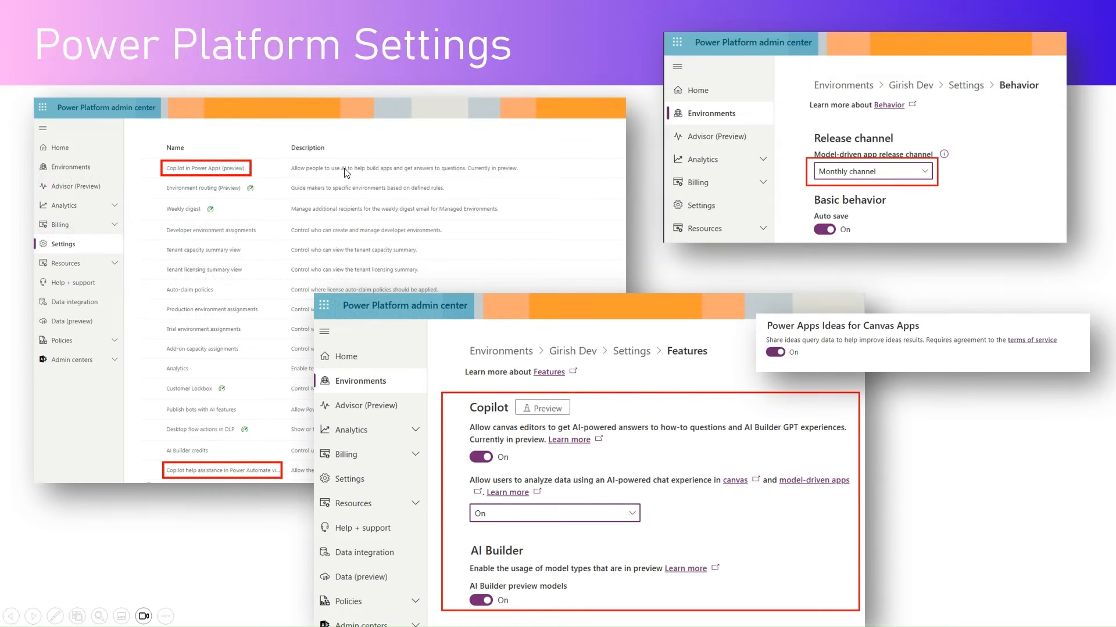
{"action": "key", "text": "ctrl"}
{"action": "key", "text": "ctrl"}
{"action": "key", "text": "ctrl"}
{"action": "key", "text": "ctrl"}
{"action": "left_click", "coordinate": [852, 364]}
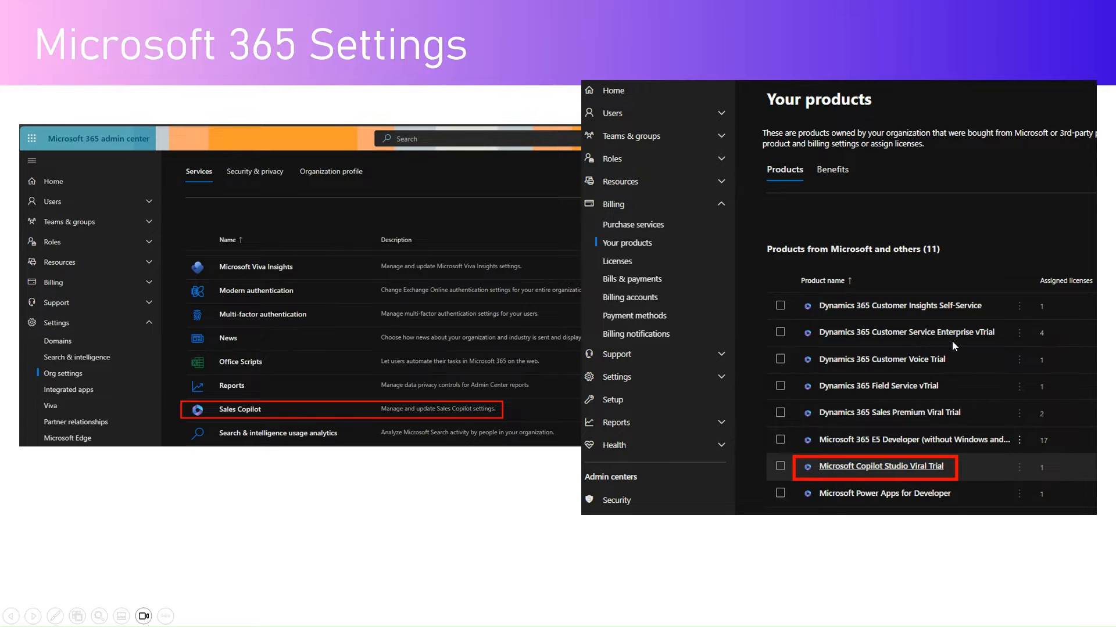
{"action": "key", "text": "ctrl"}
{"action": "key", "text": "ctrl"}
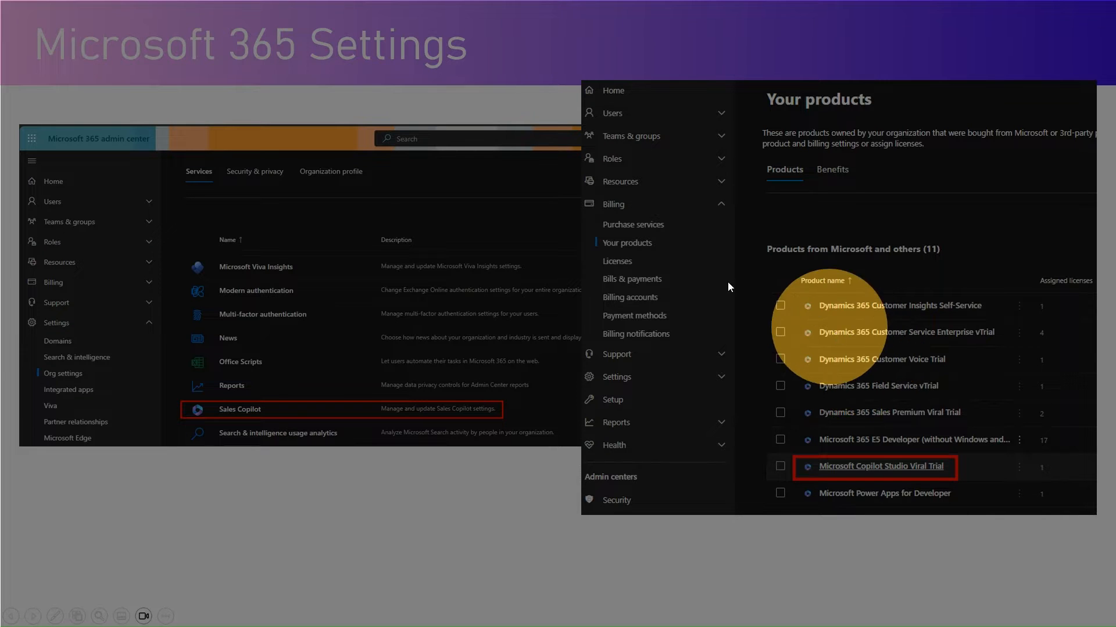
{"action": "left_click", "coordinate": [364, 462]}
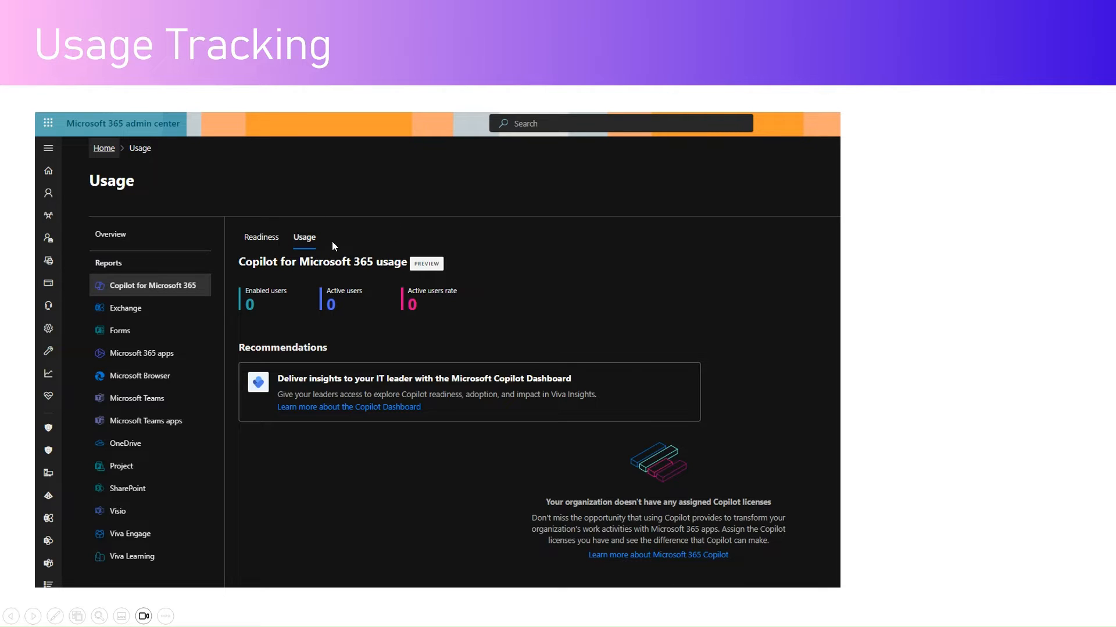
{"action": "left_click", "coordinate": [740, 447]}
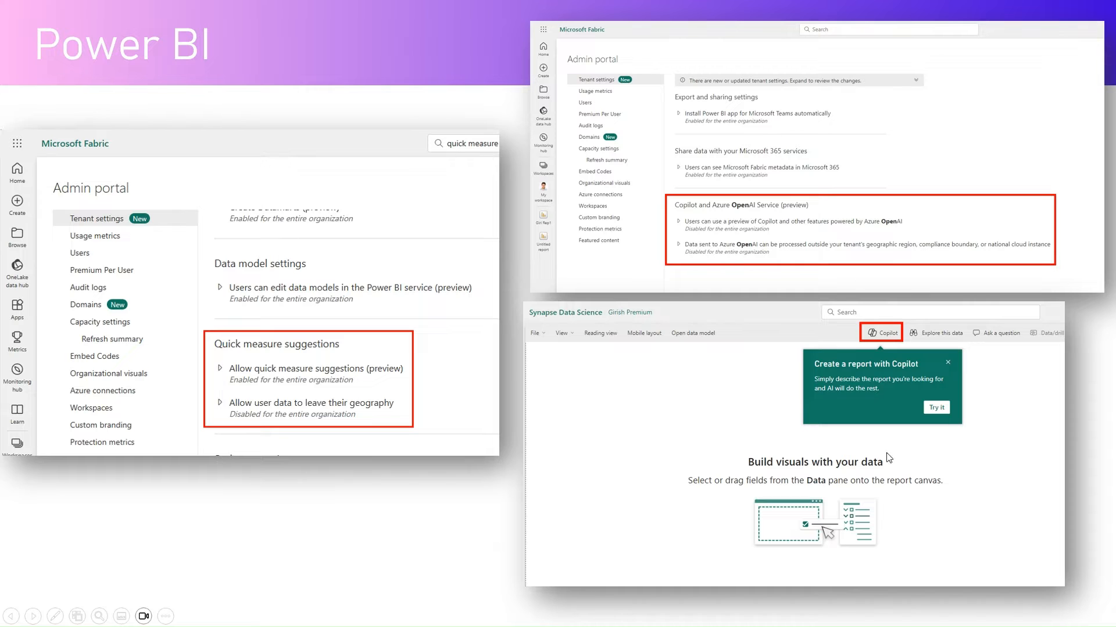
{"action": "left_click", "coordinate": [977, 471]}
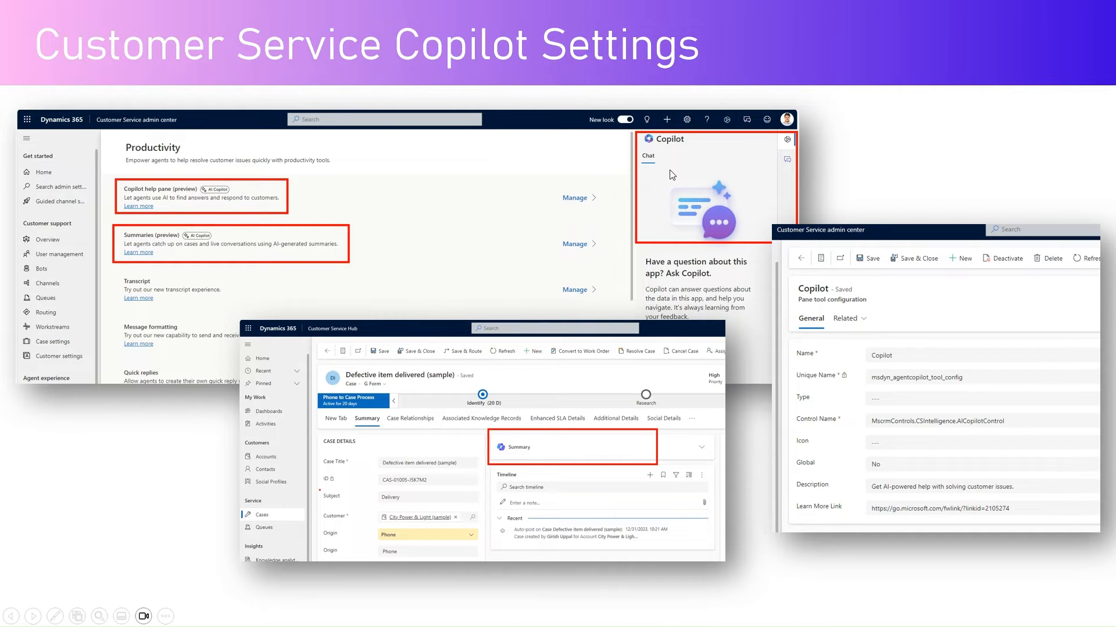
{"action": "left_click", "coordinate": [870, 179]}
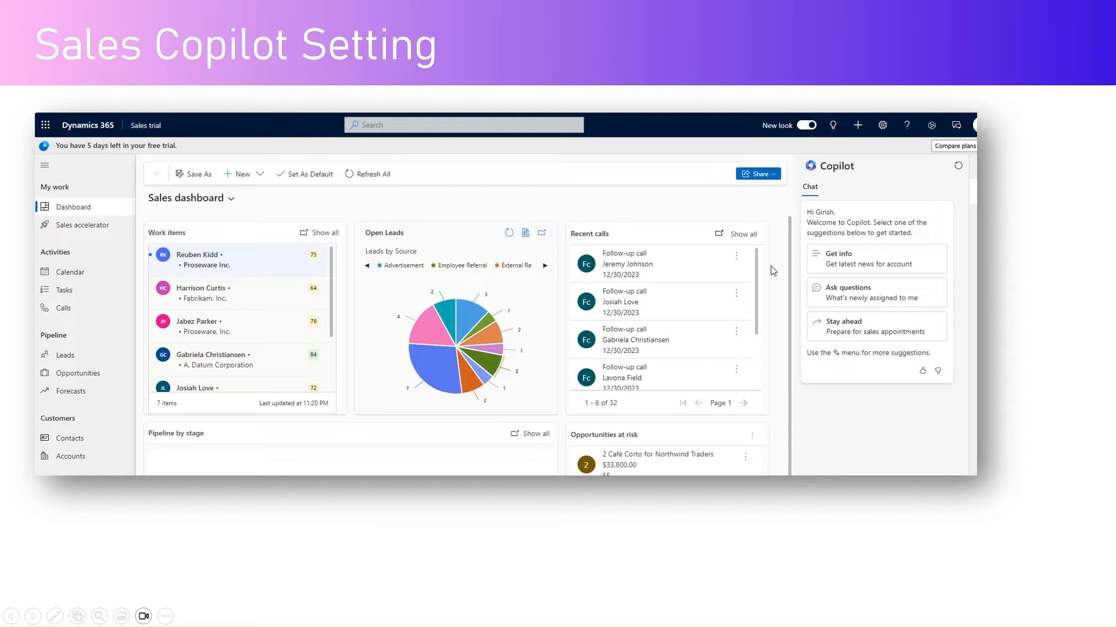
{"action": "left_click", "coordinate": [872, 354]}
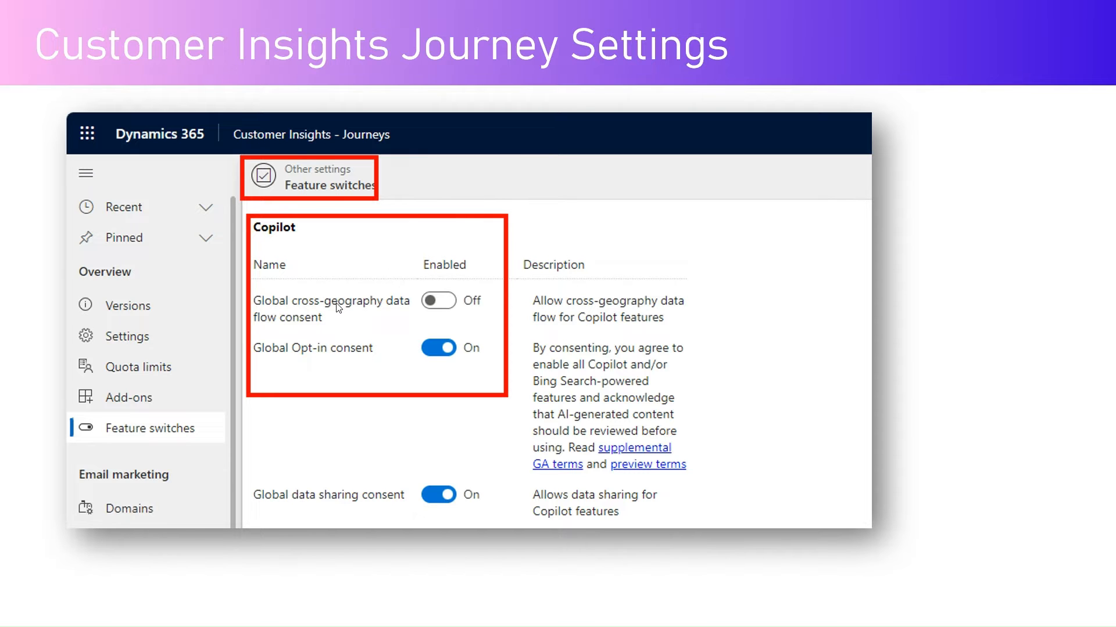
Exit the slide show to the Microsoft 365 admin center and view the Purchase services page under Billing
{"action": "key", "text": "Escape"}
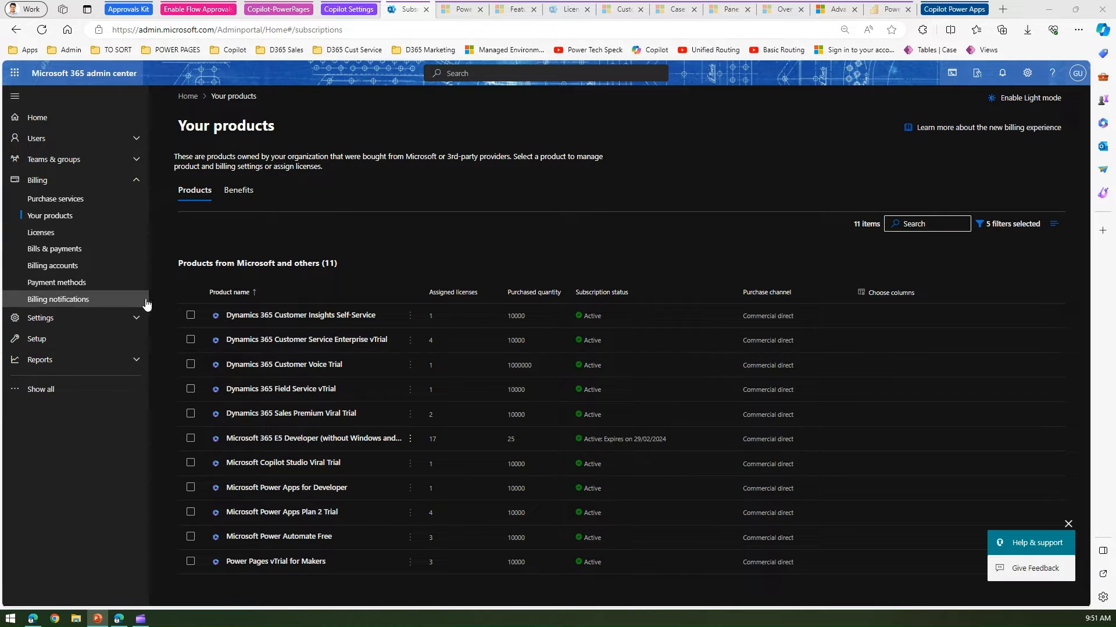
{"action": "left_click", "coordinate": [356, 187]}
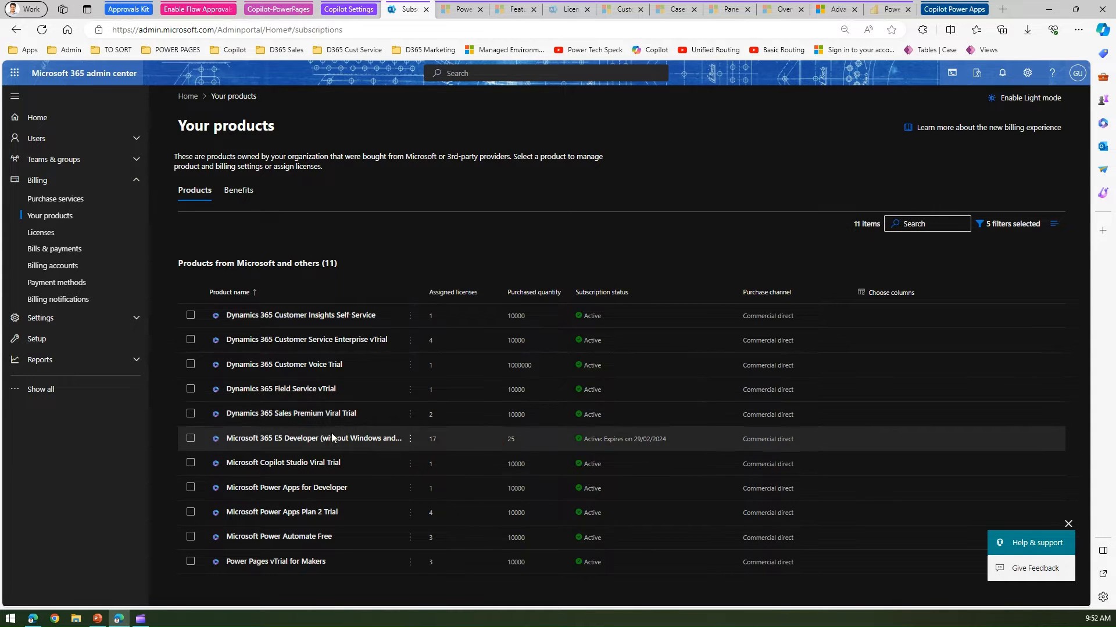
{"action": "left_click", "coordinate": [68, 202]}
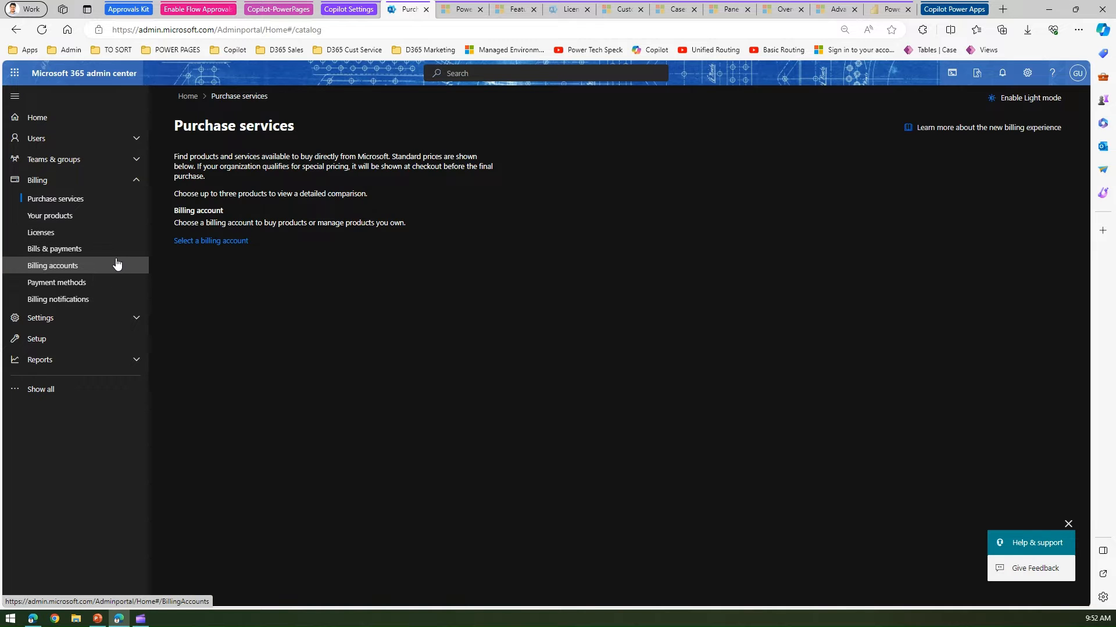
Find Sales Copilot among the services in Org settings, view its data and content options, and close them without changes
{"action": "left_click", "coordinate": [88, 322]}
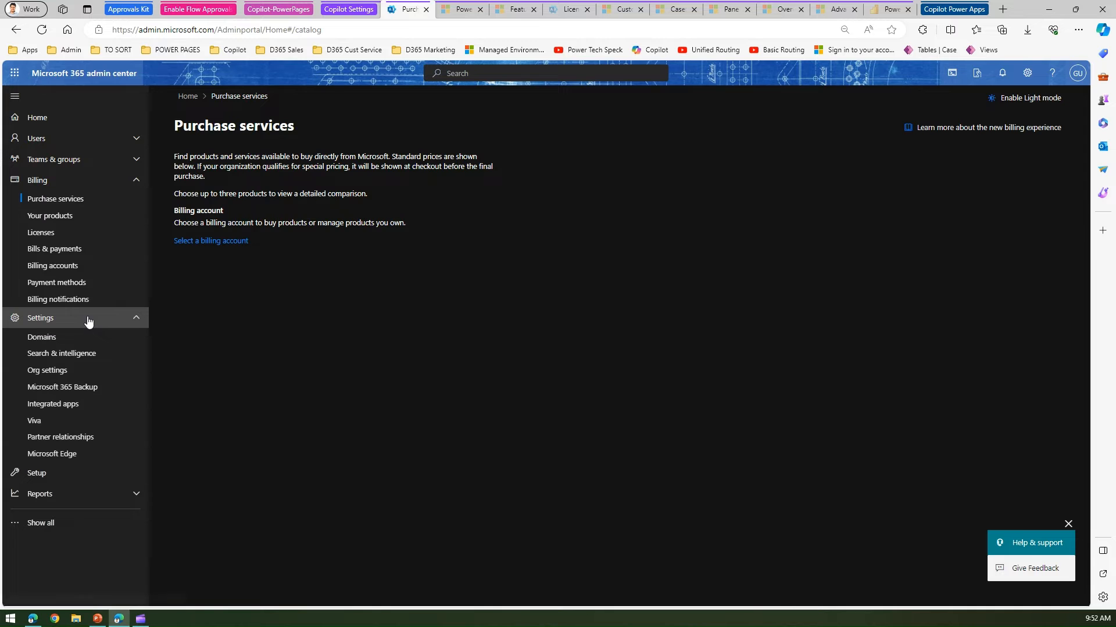
{"action": "left_click", "coordinate": [83, 374]}
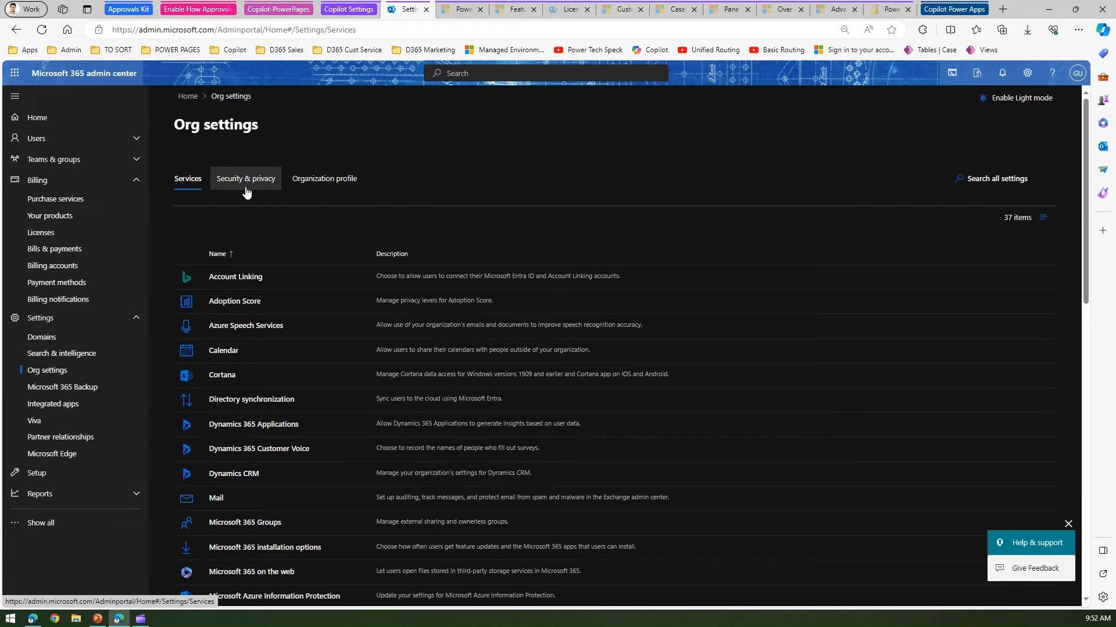
{"action": "scroll", "coordinate": [290, 380], "scroll_direction": "down", "scroll_amount": 8}
{"action": "scroll", "coordinate": [291, 380], "scroll_direction": "up", "scroll_amount": 8}
{"action": "scroll", "coordinate": [282, 279], "scroll_direction": "down", "scroll_amount": 6}
{"action": "scroll", "coordinate": [281, 274], "scroll_direction": "down", "scroll_amount": 6}
{"action": "scroll", "coordinate": [301, 505], "scroll_direction": "up", "scroll_amount": 7}
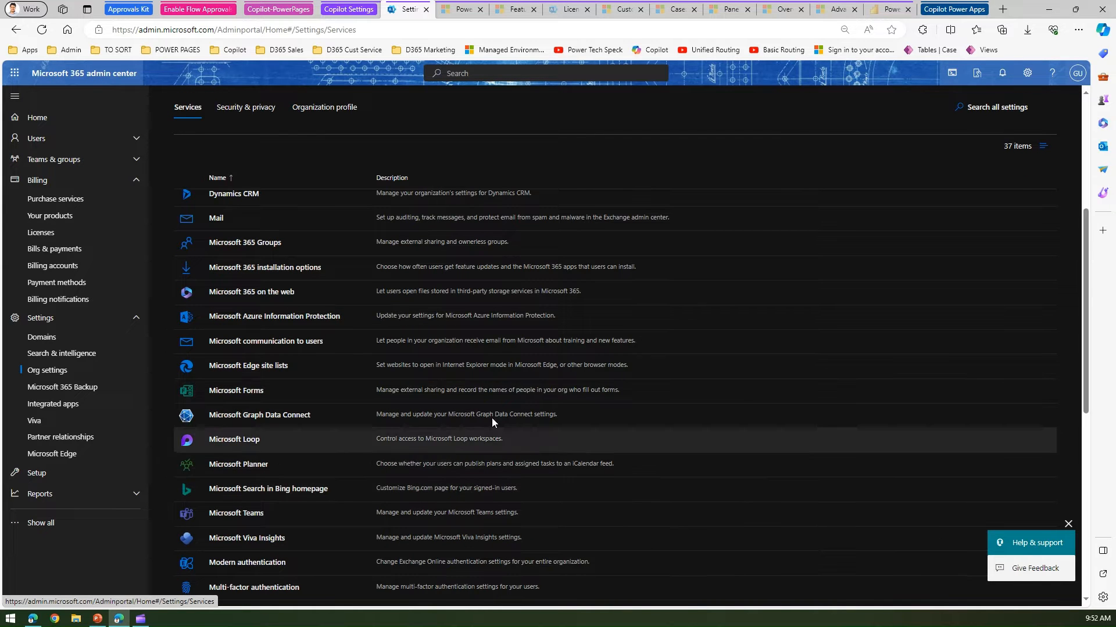
{"action": "left_click_drag", "start_coordinate": [1083, 321], "coordinate": [1077, 404]}
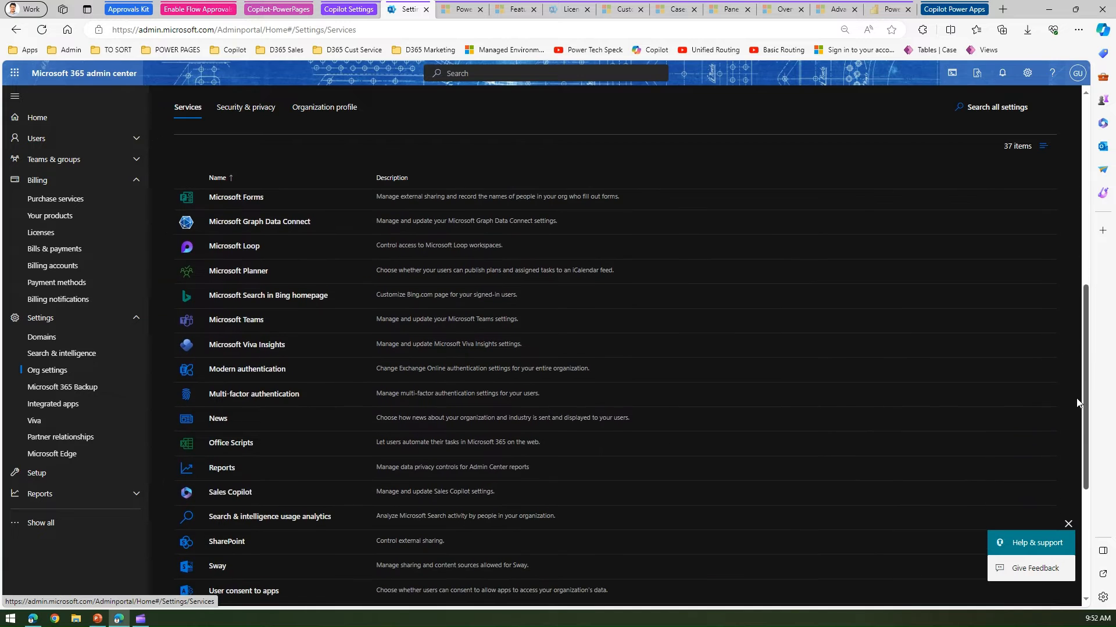
{"action": "left_click", "coordinate": [237, 494]}
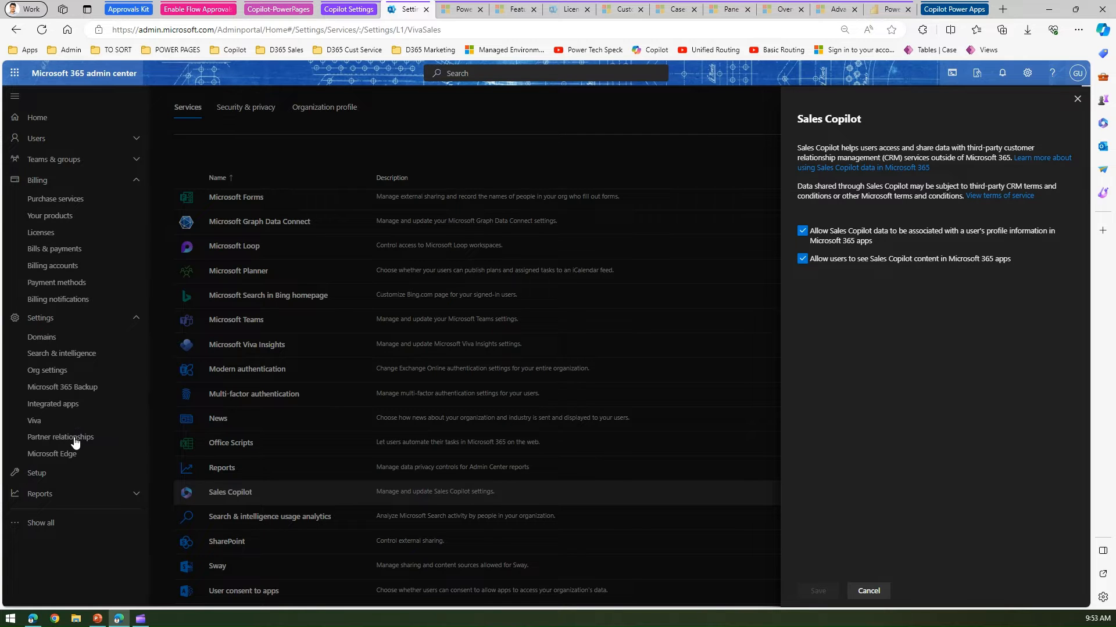
{"action": "left_click", "coordinate": [1076, 100]}
Open the Copilot for Microsoft 365 report in the tenant's usage reports
{"action": "left_click", "coordinate": [102, 499]}
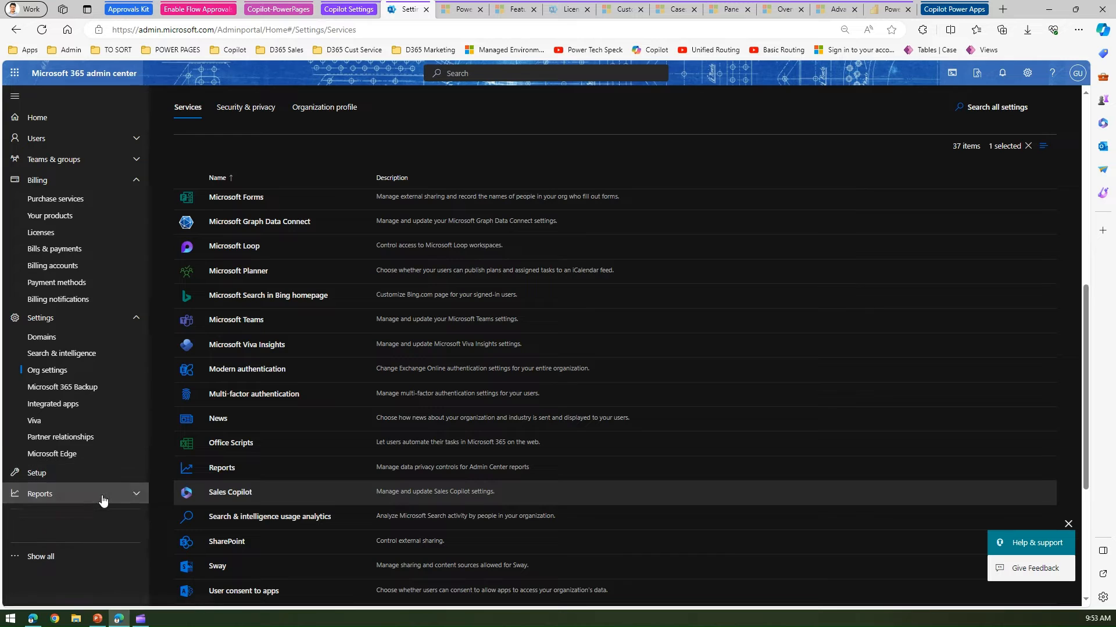
{"action": "left_click", "coordinate": [45, 531]}
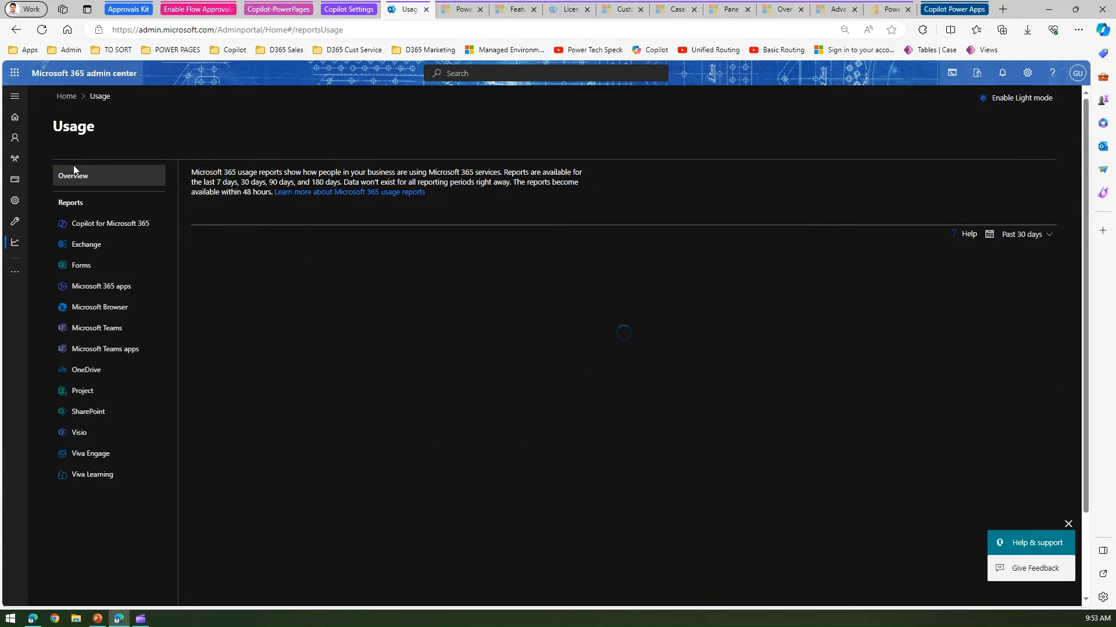
{"action": "left_click", "coordinate": [86, 223]}
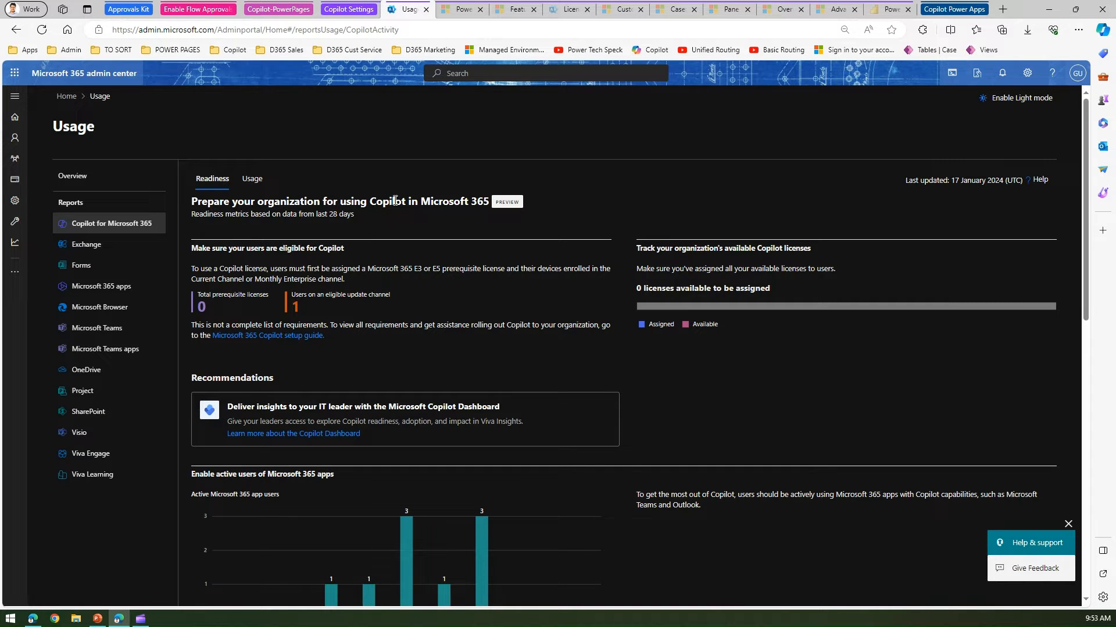
Examine the report's Copilot readiness metrics, app activity and per-user readiness details, as well as its usage metrics
{"action": "left_click_drag", "start_coordinate": [394, 200], "coordinate": [485, 200]}
{"action": "left_click", "coordinate": [523, 206]}
{"action": "mouse_move", "coordinate": [206, 295]}
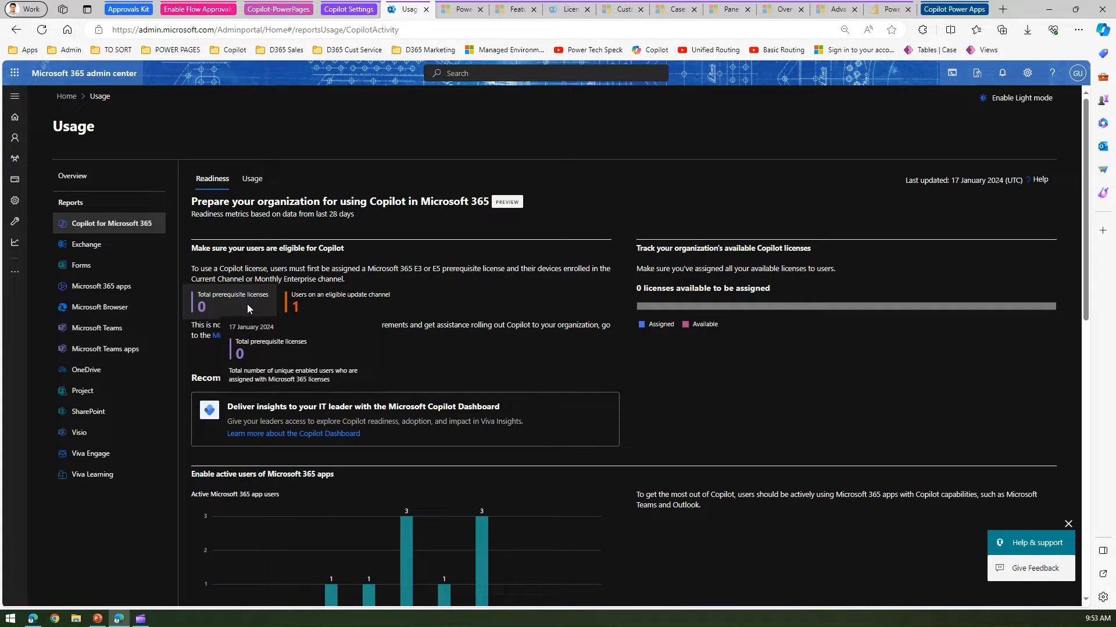
{"action": "mouse_move", "coordinate": [308, 301]}
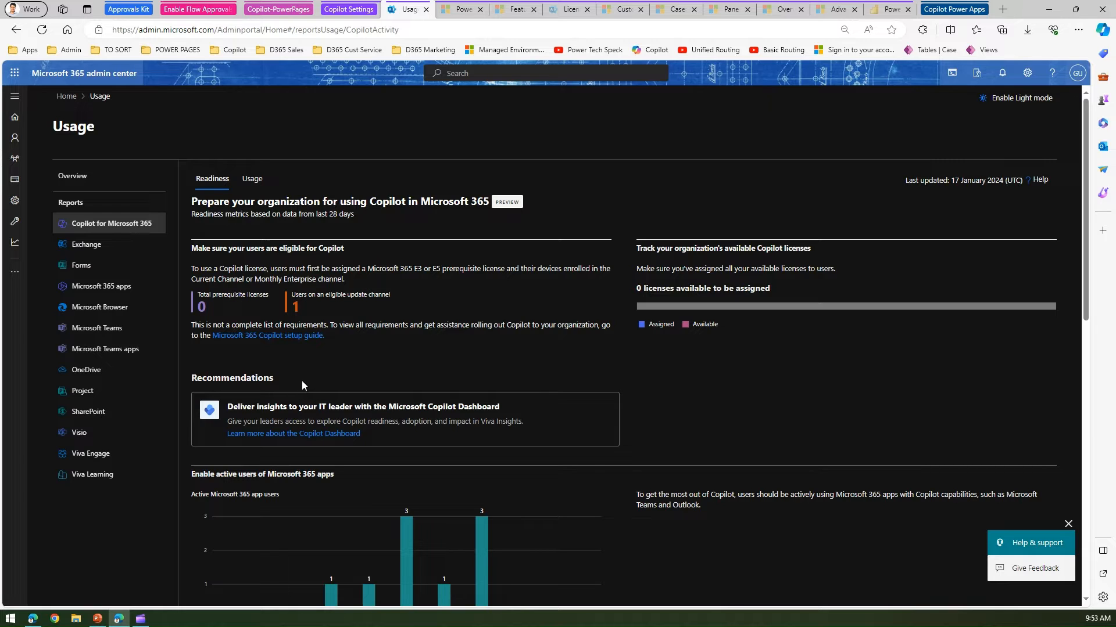
{"action": "left_click_drag", "start_coordinate": [1086, 268], "coordinate": [1073, 409]}
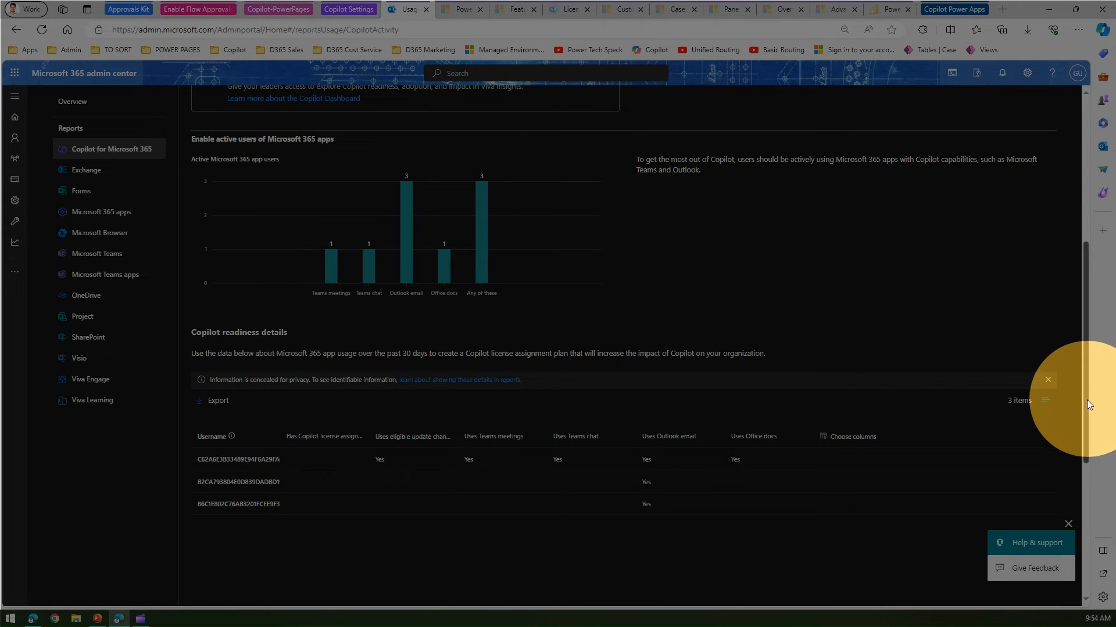
{"action": "left_click_drag", "start_coordinate": [1086, 319], "coordinate": [1090, 175]}
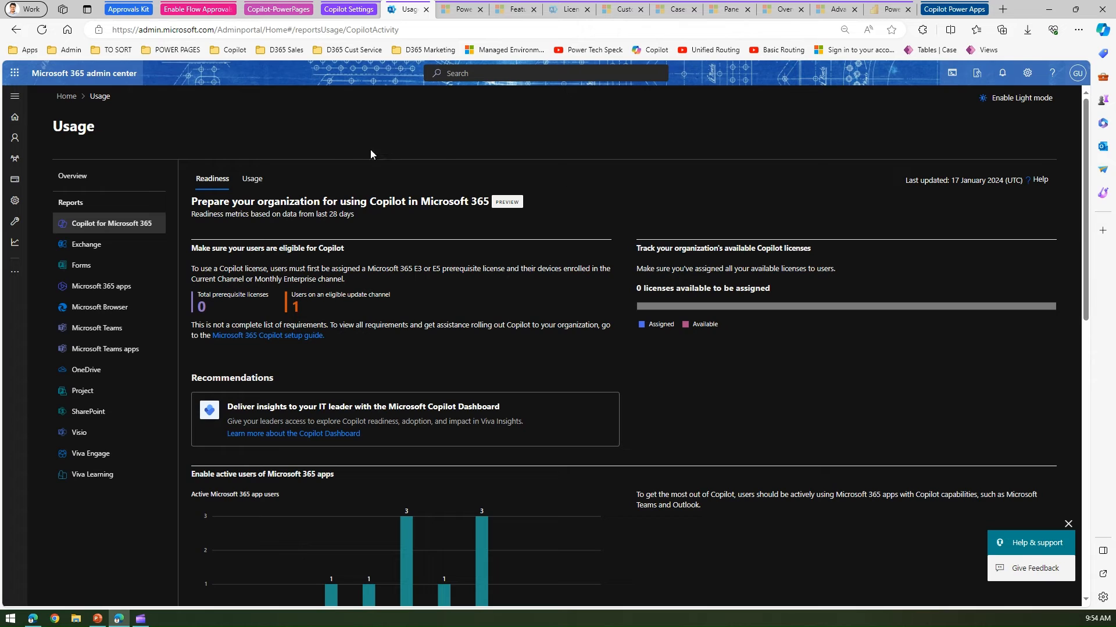
{"action": "left_click", "coordinate": [249, 181]}
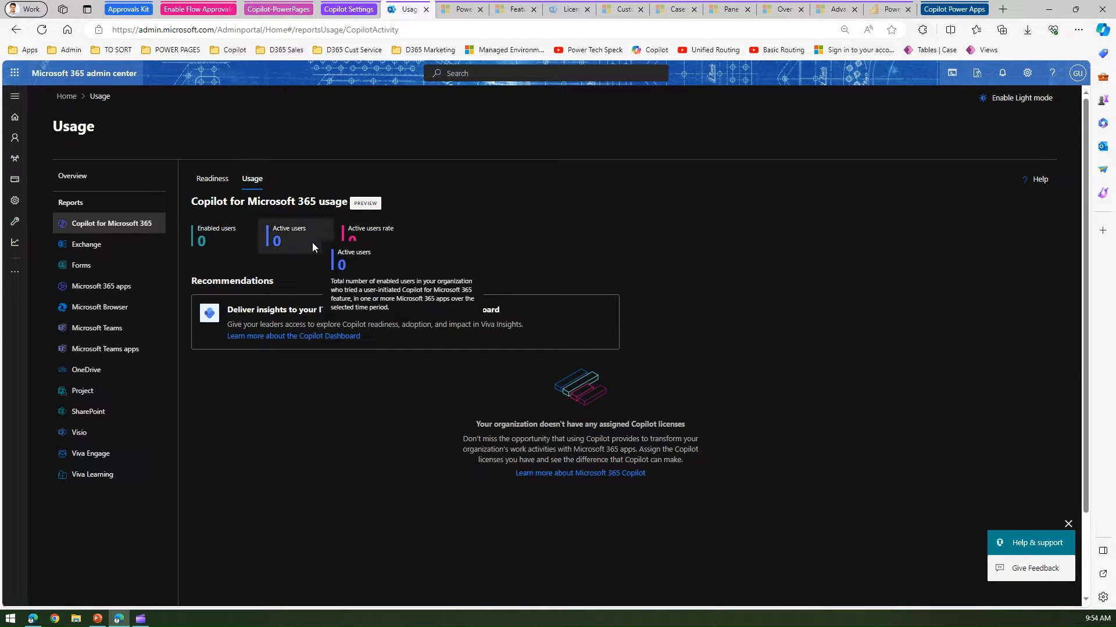
{"action": "mouse_move", "coordinate": [199, 241]}
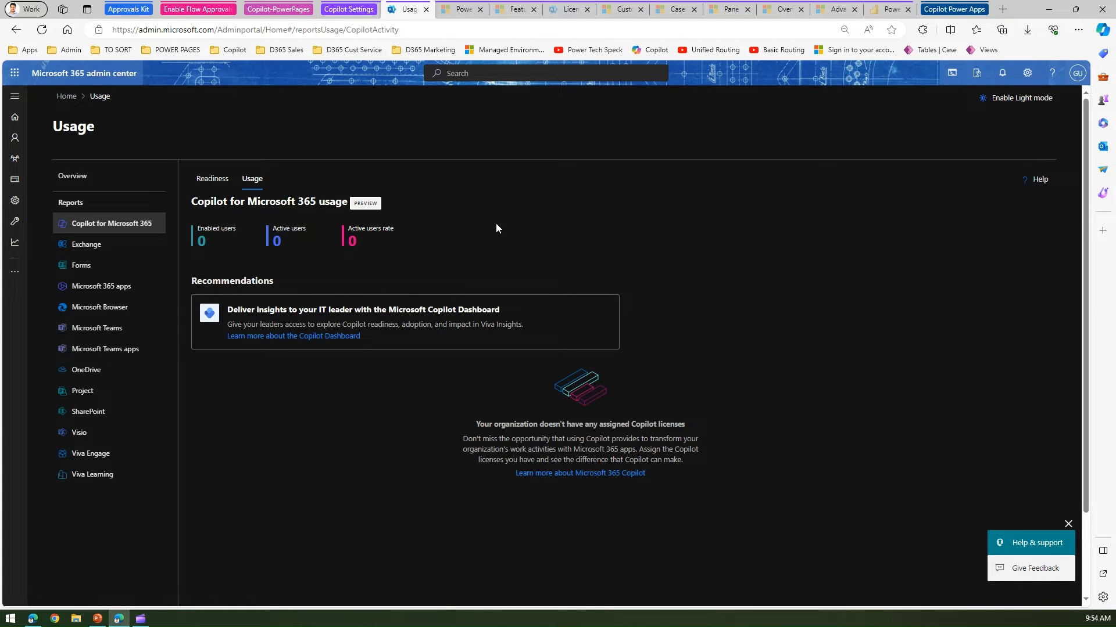
Switch to the Power Platform admin center and review the tenant setting Copilot in Power Apps (preview), leaving it unchanged
{"action": "left_click", "coordinate": [459, 13]}
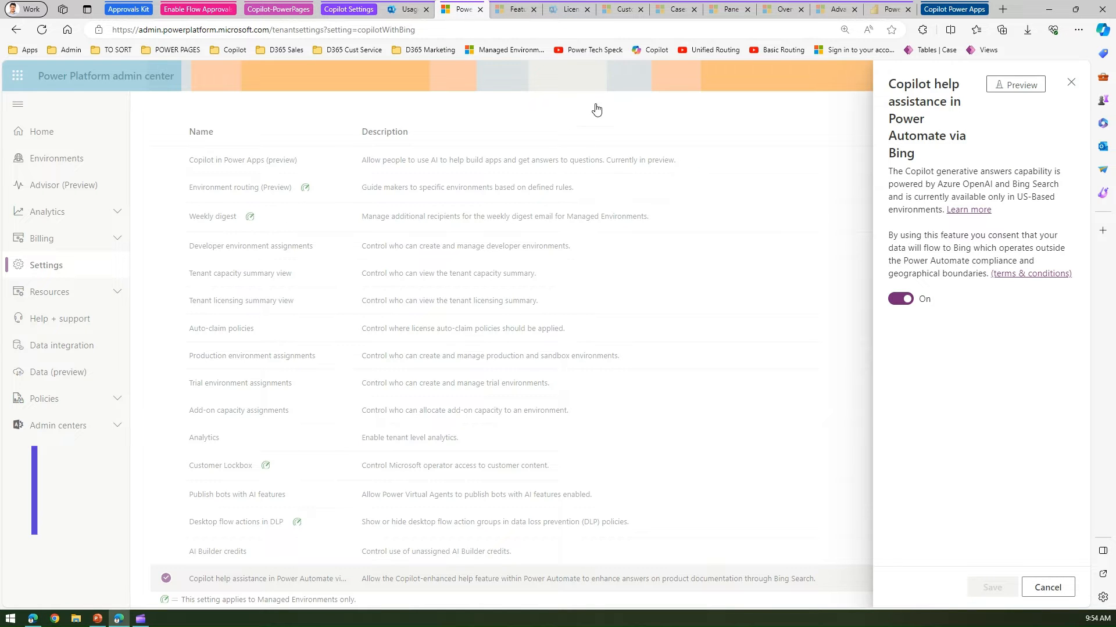
{"action": "left_click", "coordinate": [1072, 83]}
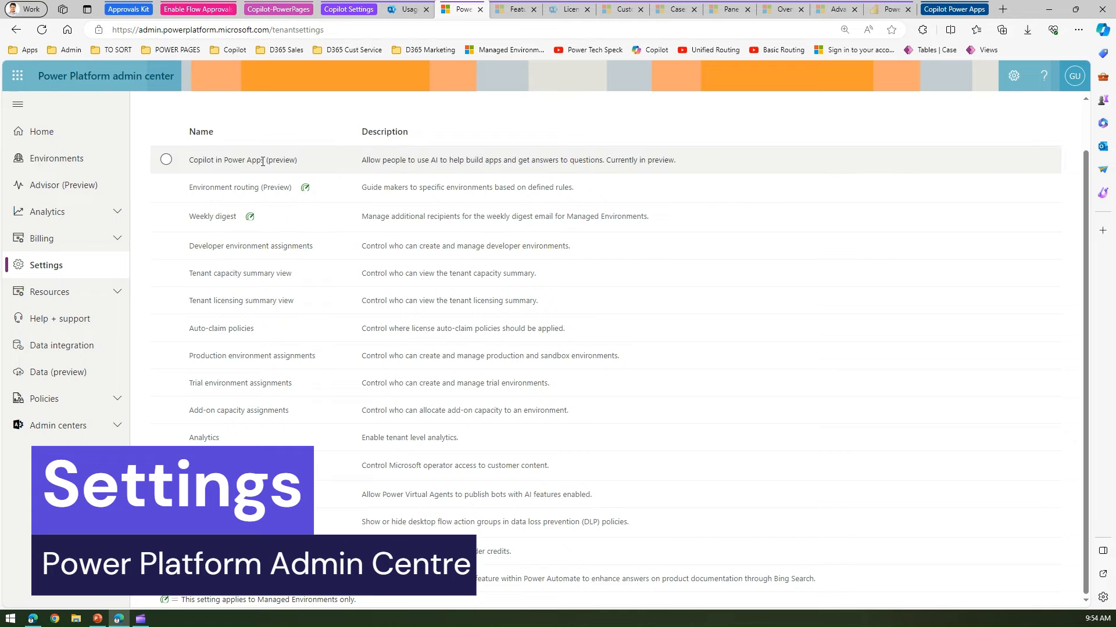
{"action": "left_click", "coordinate": [166, 162]}
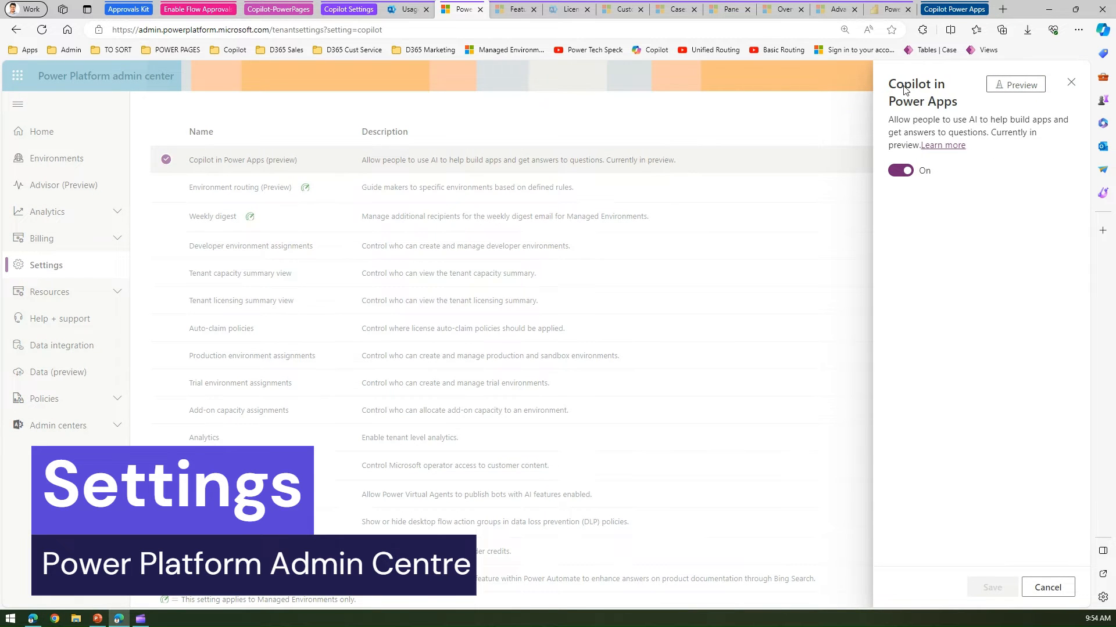
{"action": "left_click_drag", "start_coordinate": [968, 119], "coordinate": [1020, 133]}
{"action": "left_click", "coordinate": [1034, 127]}
{"action": "left_click", "coordinate": [1071, 83]}
Review the description and data consent terms of Copilot help assistance in Power Automate via Bing, and close the setting without saving
{"action": "left_click", "coordinate": [224, 581]}
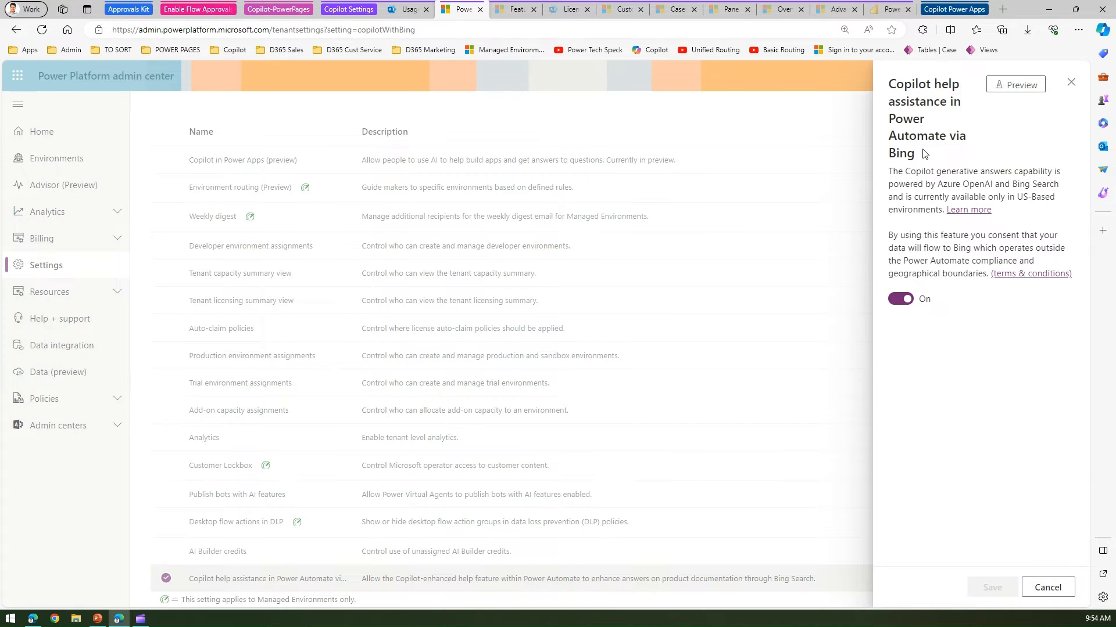
{"action": "left_click_drag", "start_coordinate": [910, 154], "coordinate": [892, 85]}
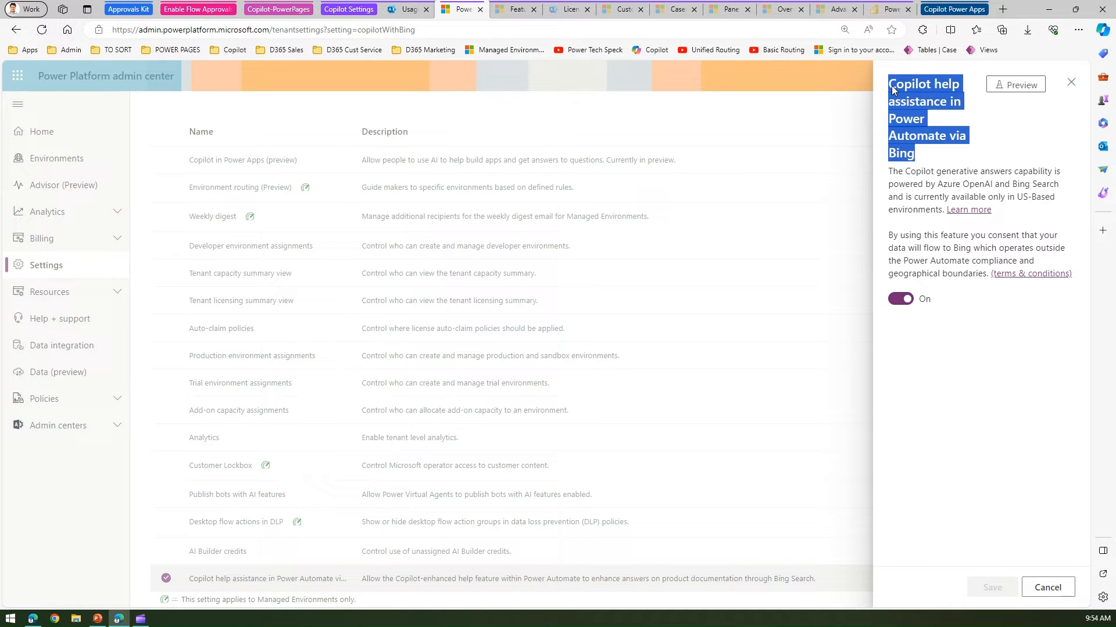
{"action": "left_click", "coordinate": [916, 180]}
{"action": "left_click_drag", "start_coordinate": [926, 172], "coordinate": [1020, 190]}
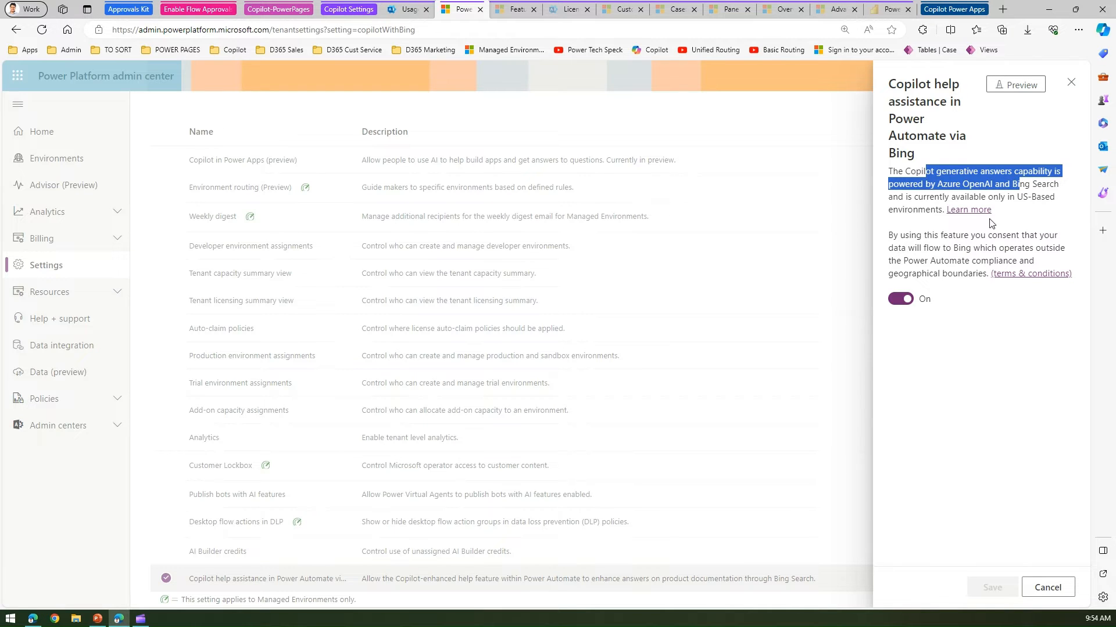
{"action": "left_click_drag", "start_coordinate": [968, 235], "coordinate": [968, 251]}
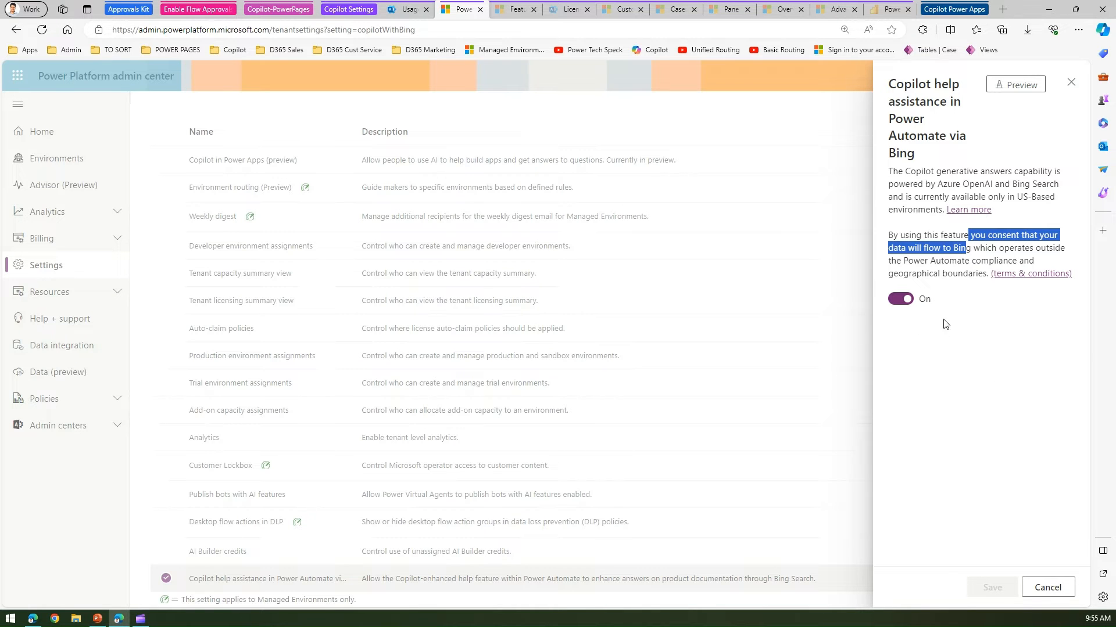
{"action": "key", "text": "ctrl"}
{"action": "key", "text": "ctrl"}
{"action": "left_click", "coordinate": [980, 385]}
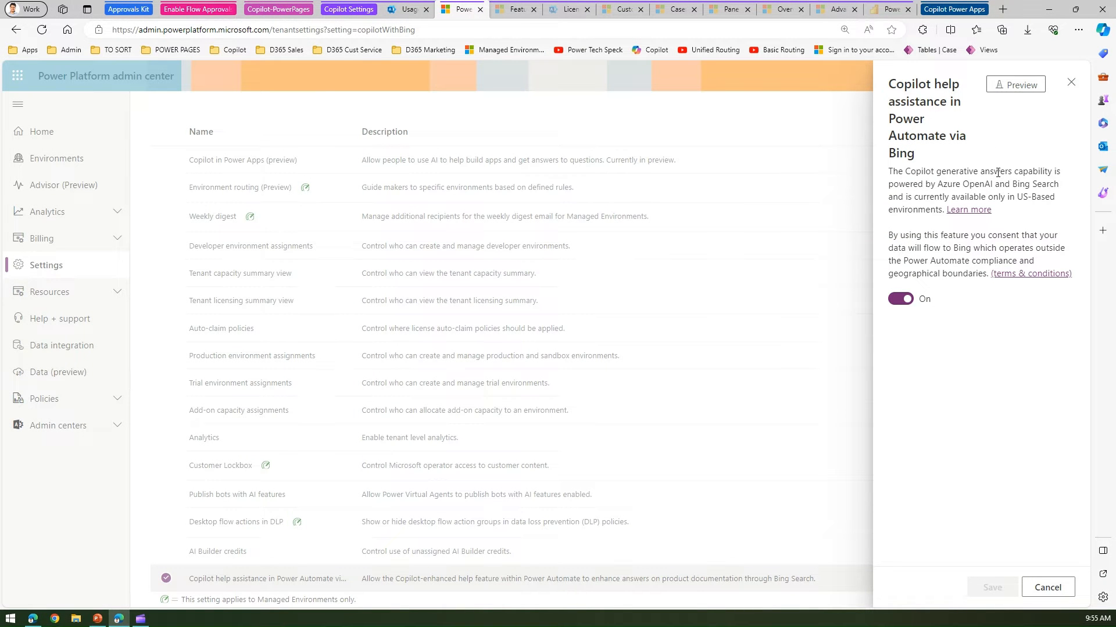
{"action": "left_click", "coordinate": [1048, 588]}
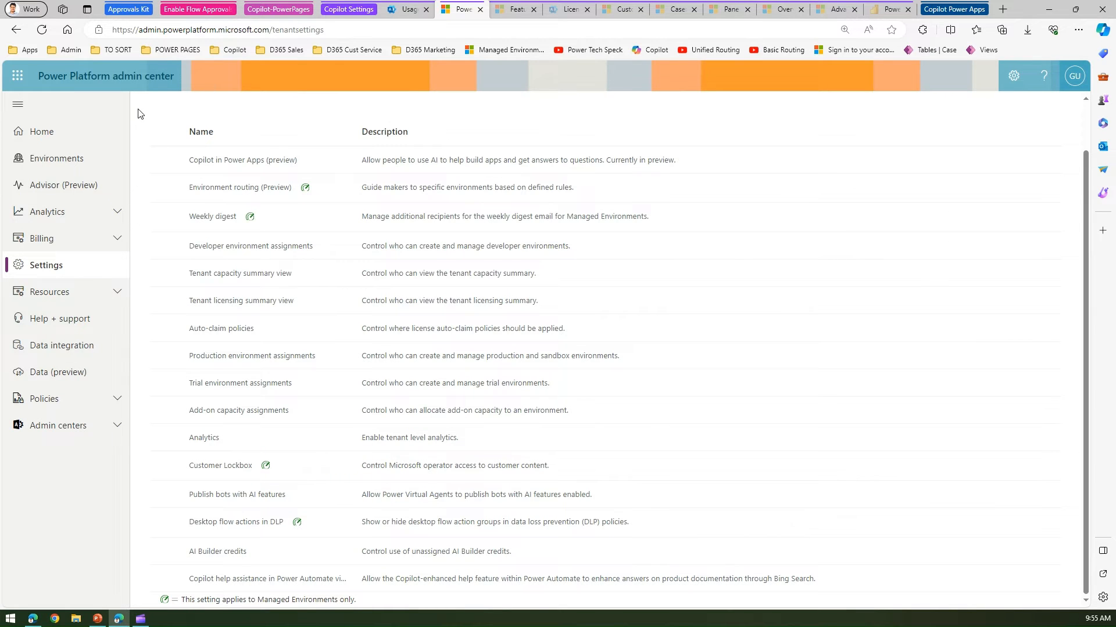
Open the settings of the Customer Service Trial environment from the Power Platform environments list
{"action": "left_click", "coordinate": [504, 13]}
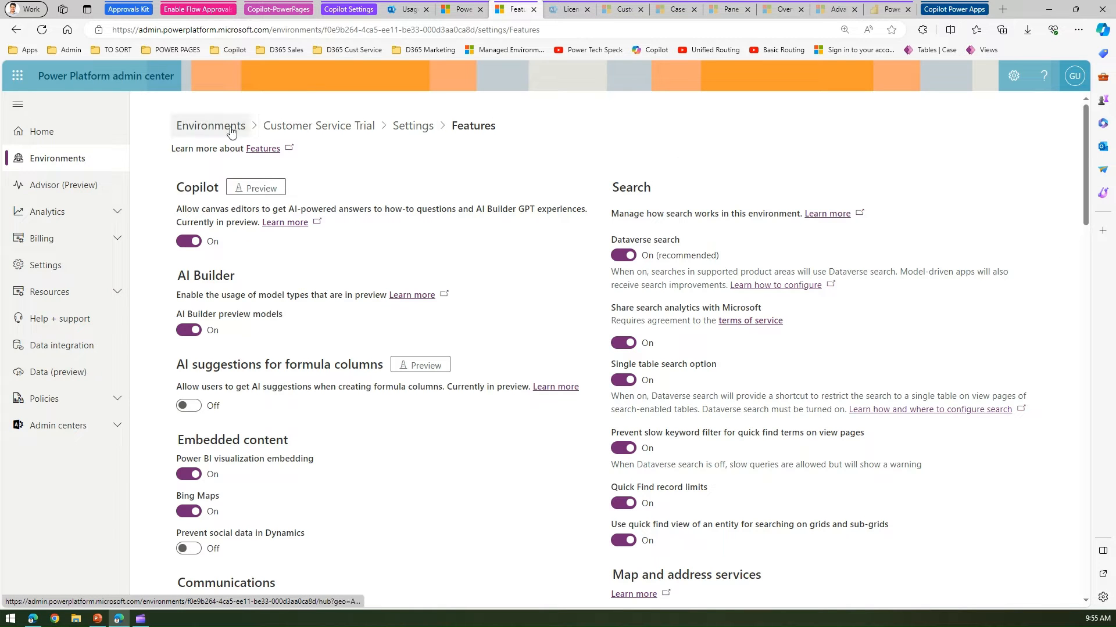
{"action": "left_click", "coordinate": [58, 163]}
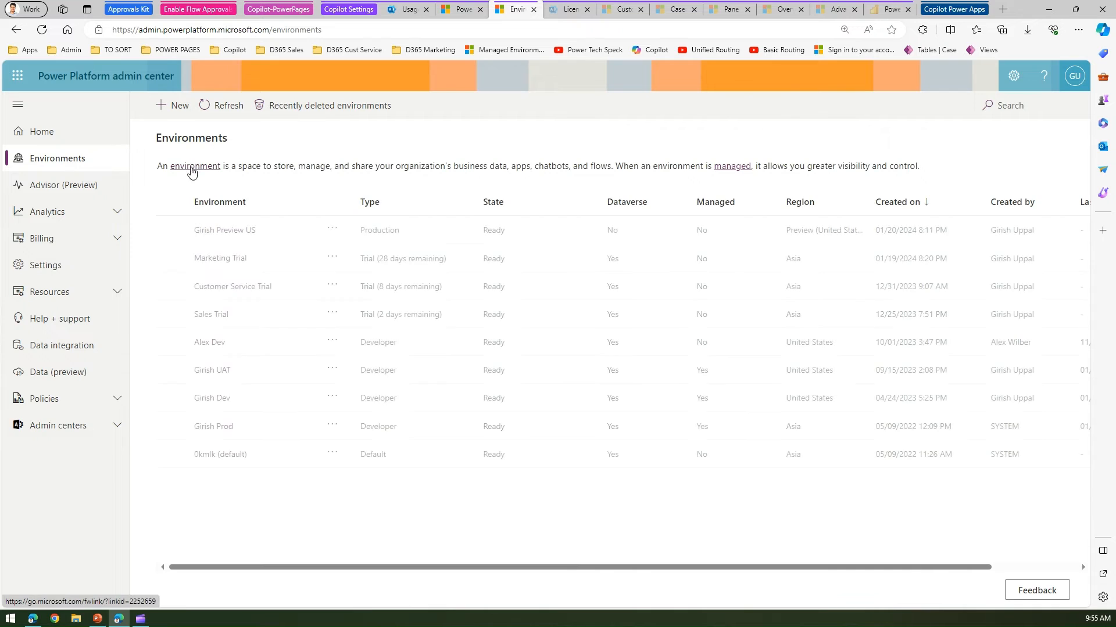
{"action": "left_click", "coordinate": [334, 287]}
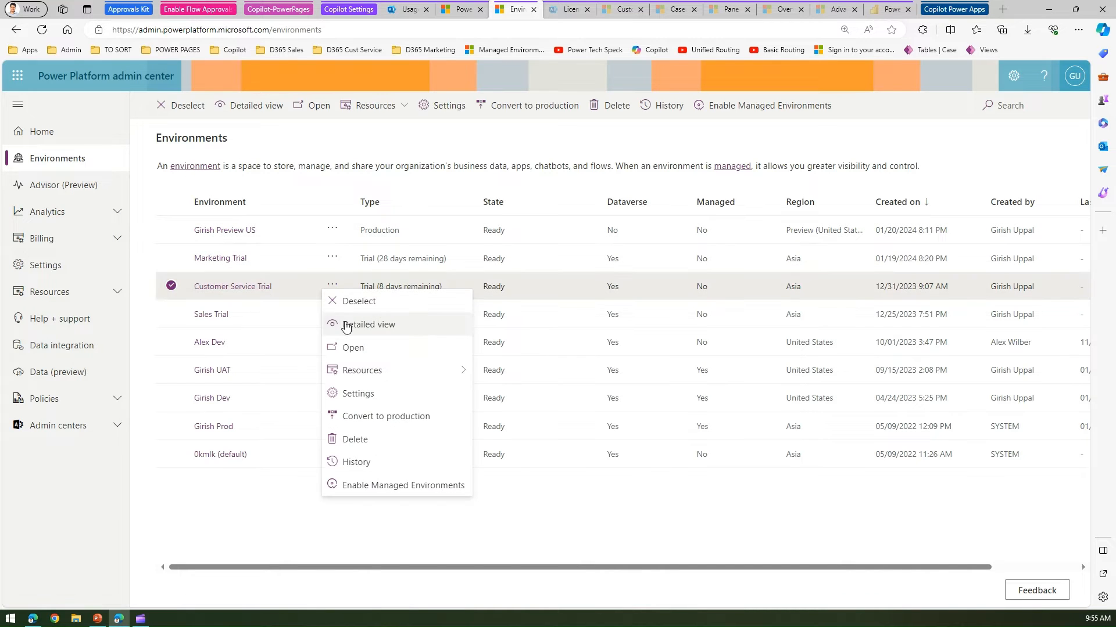
{"action": "left_click", "coordinate": [357, 392]}
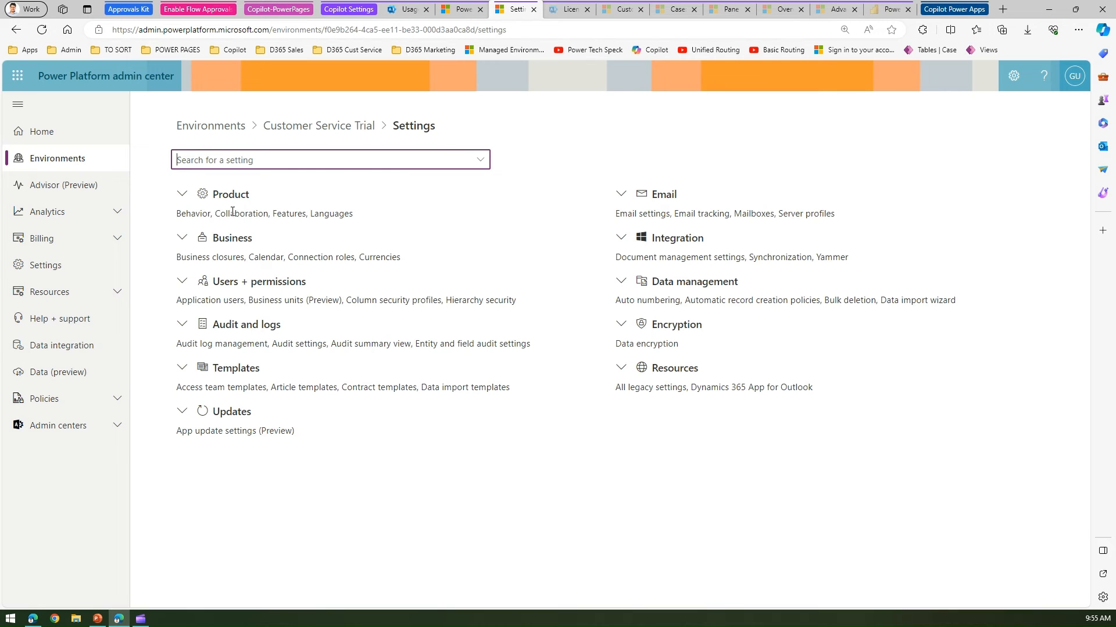
Review the environment's product Behavior settings, including the release channel options for model-driven apps, without changing them
{"action": "left_click", "coordinate": [185, 194]}
{"action": "left_click", "coordinate": [194, 218]}
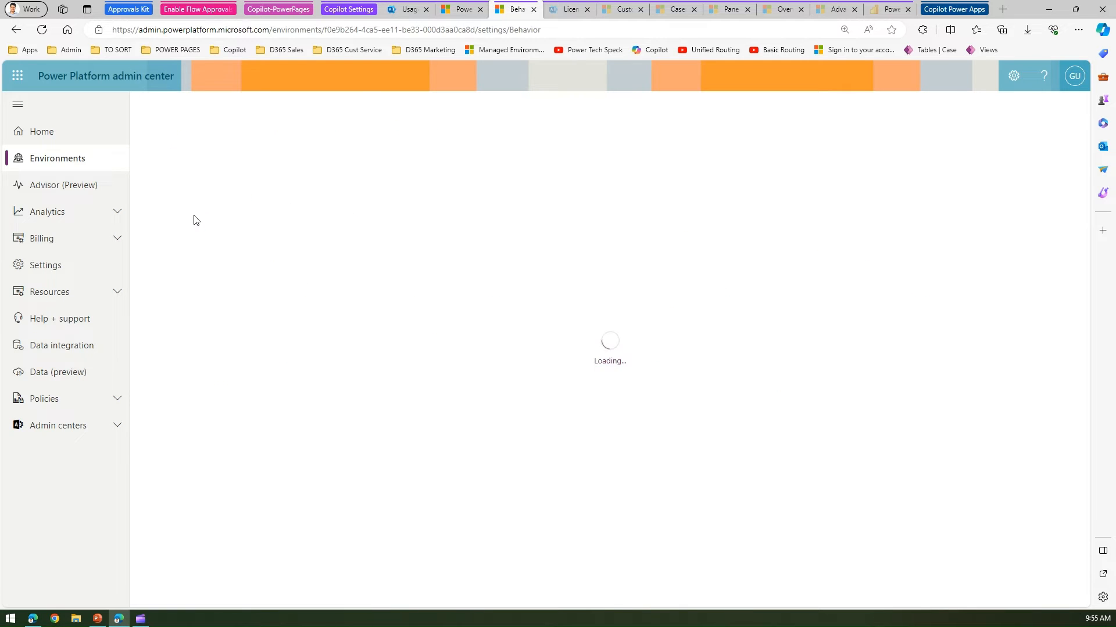
{"action": "left_click", "coordinate": [249, 226]}
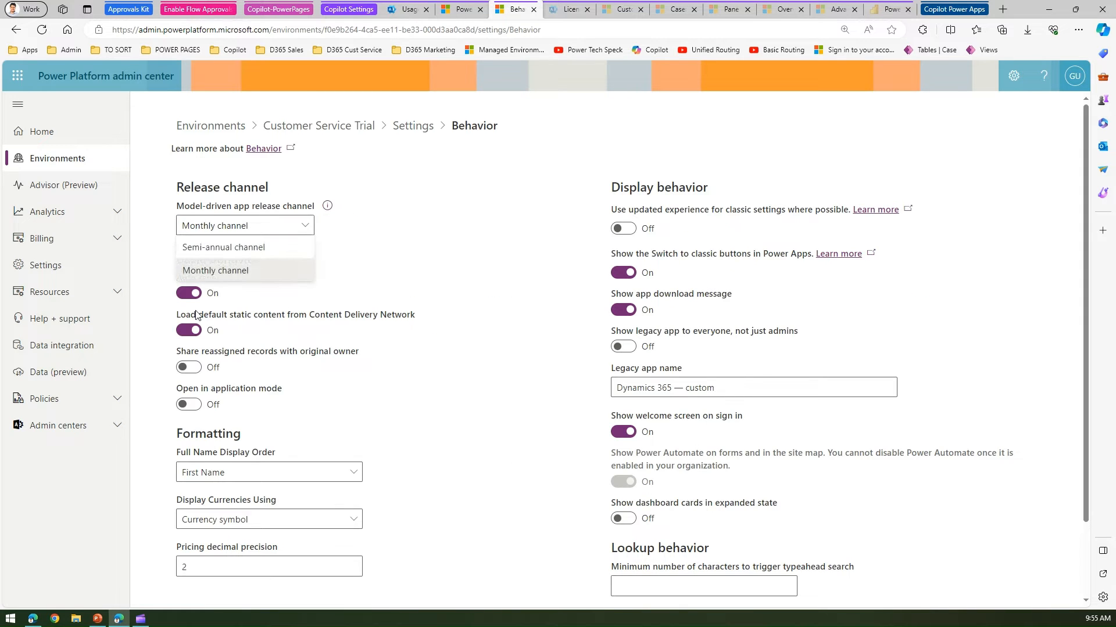
{"action": "left_click", "coordinate": [424, 230]}
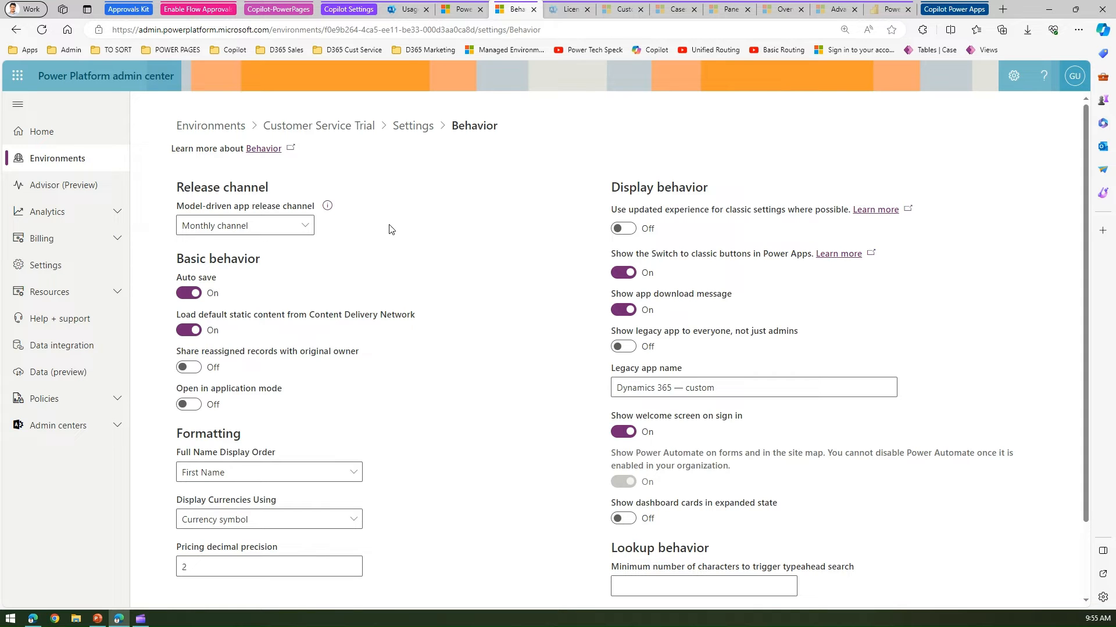
{"action": "left_click_drag", "start_coordinate": [1088, 217], "coordinate": [1115, 393]}
Open the environment's product Features settings, reload the page and turn on AI suggestions for formula columns
{"action": "left_click", "coordinate": [413, 127]}
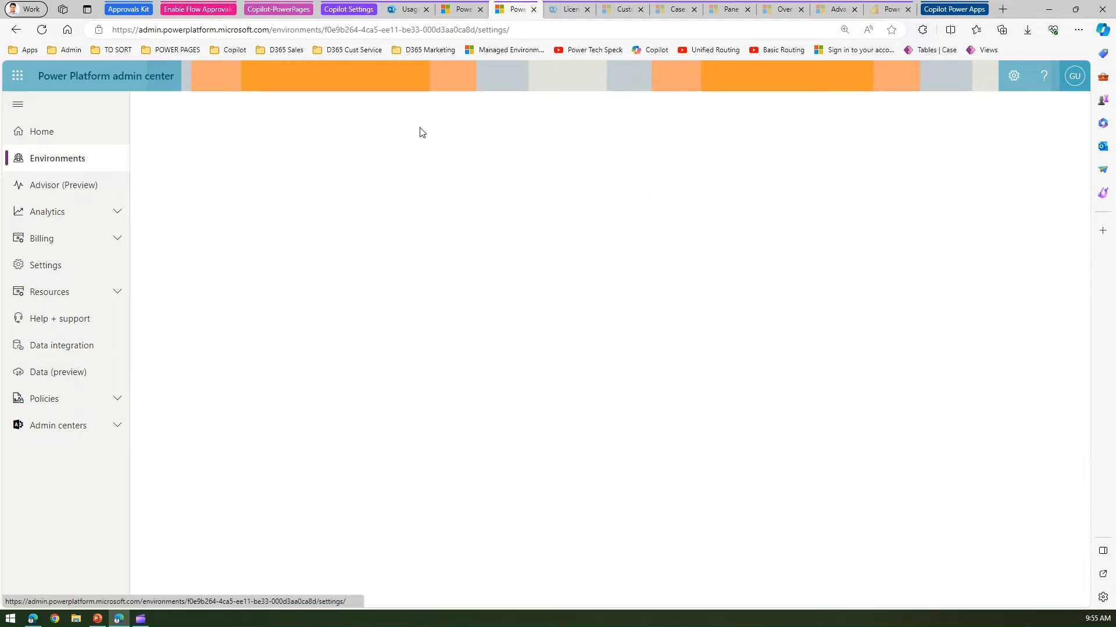
{"action": "left_click", "coordinate": [180, 201]}
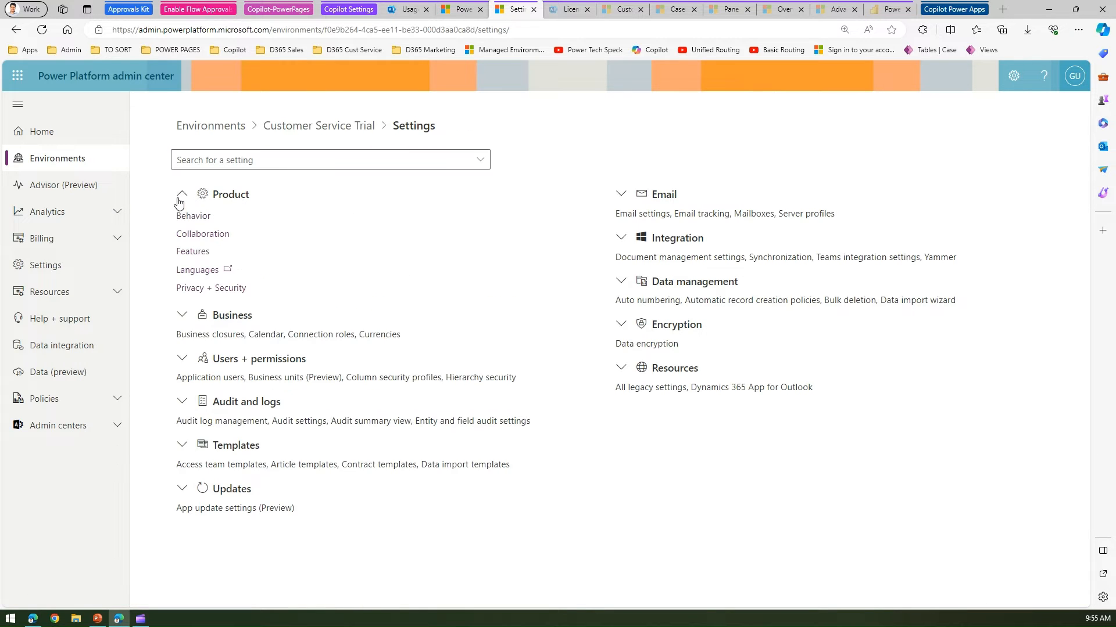
{"action": "left_click", "coordinate": [192, 252]}
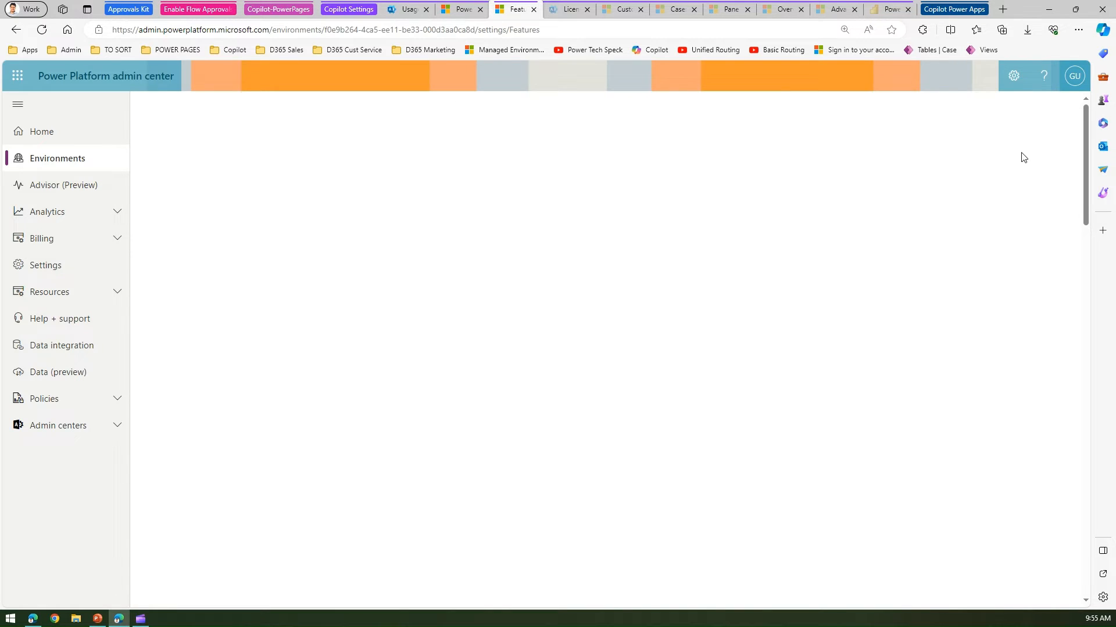
{"action": "key", "text": "alt+Tab"}
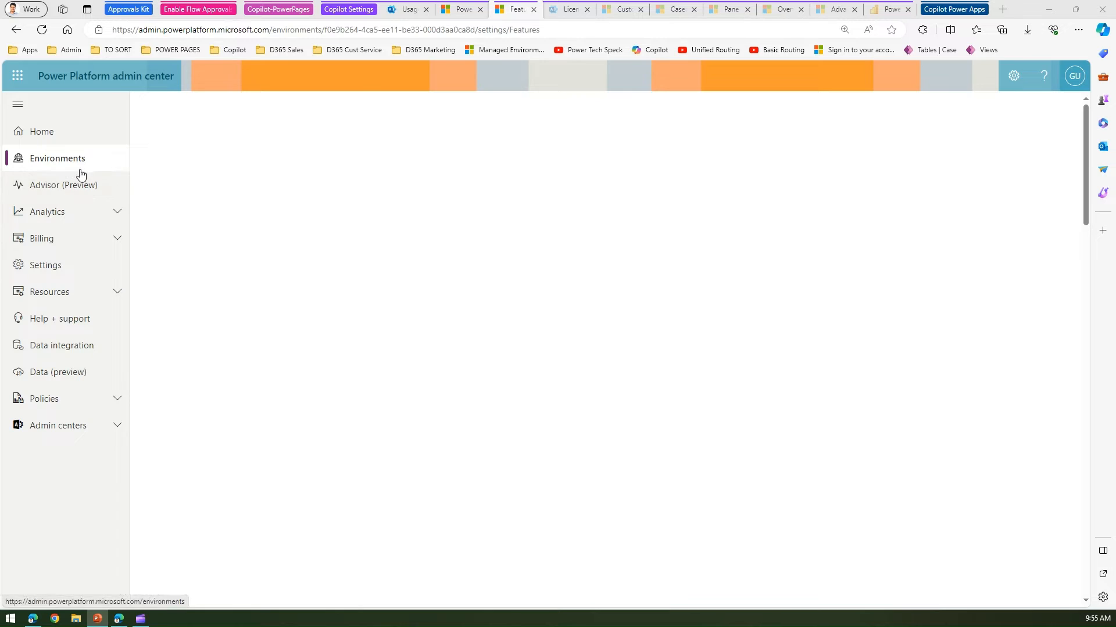
{"action": "left_click", "coordinate": [385, 31]}
{"action": "key", "text": "Return"}
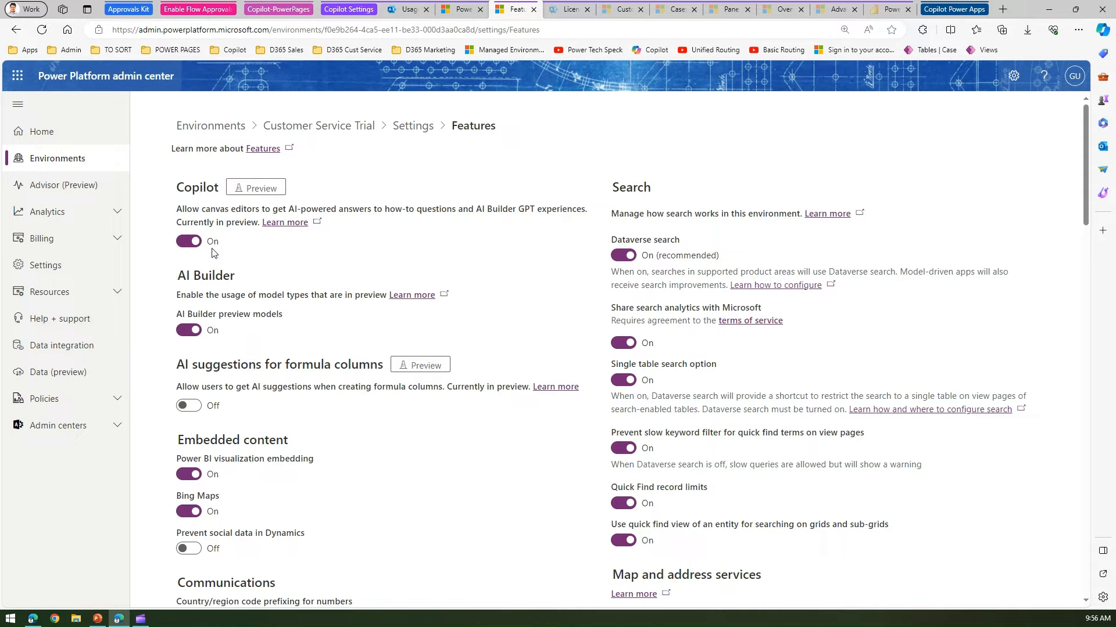
{"action": "left_click", "coordinate": [194, 409]}
Enable data sharing for Power Apps Ideas for Canvas Apps, reading the supplemental data use terms and agreeing to the terms of service
{"action": "left_click_drag", "start_coordinate": [1083, 211], "coordinate": [1115, 522]}
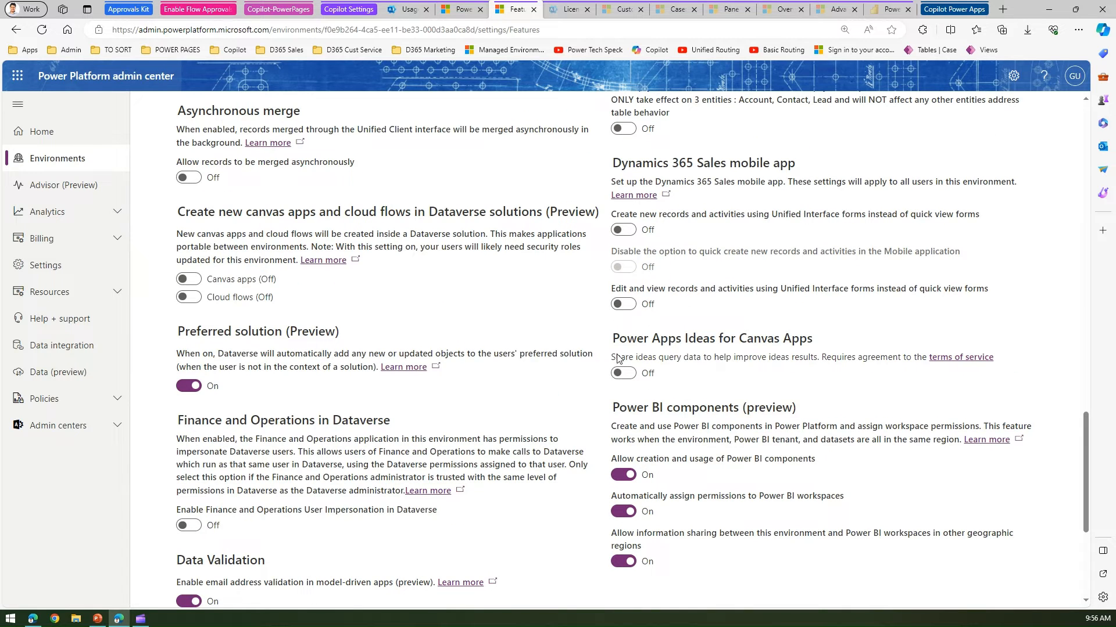
{"action": "left_click", "coordinate": [630, 374]}
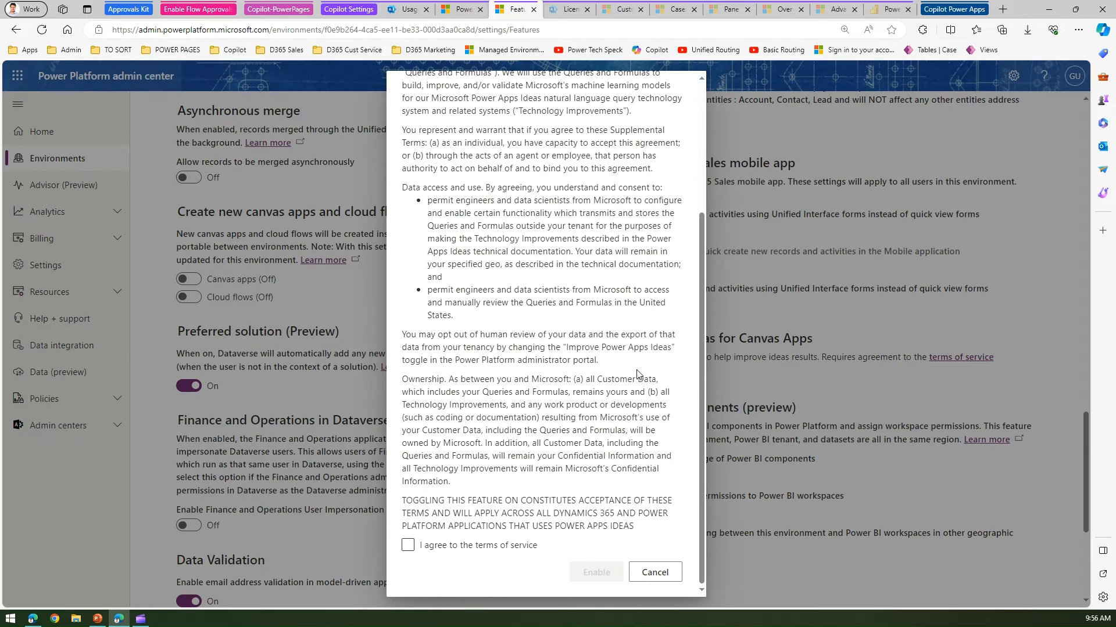
{"action": "left_click_drag", "start_coordinate": [698, 238], "coordinate": [698, 103]}
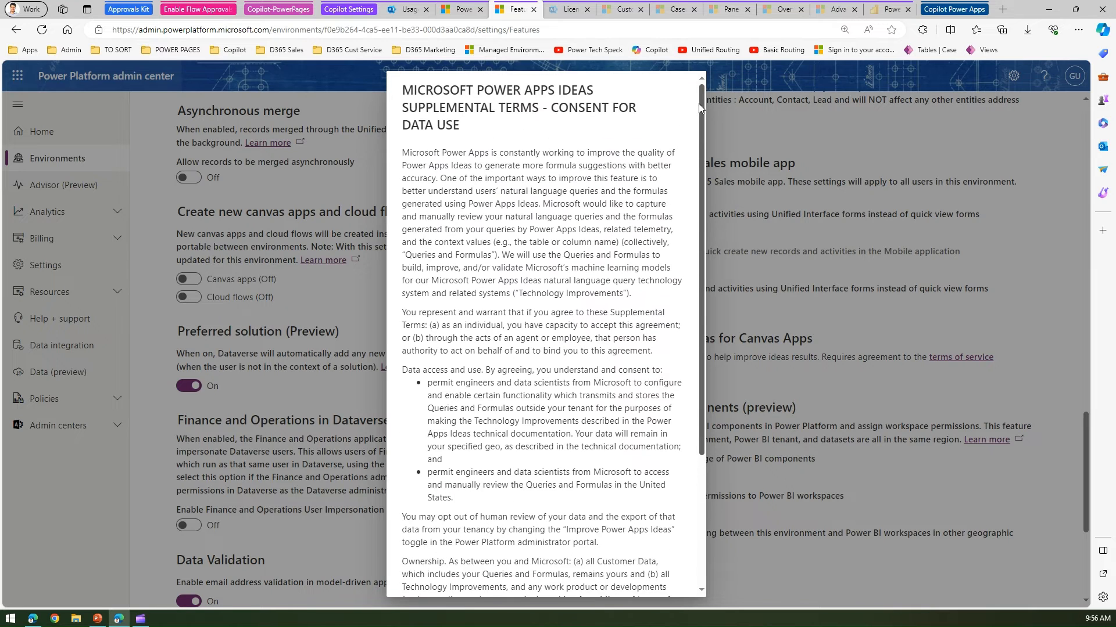
{"action": "left_click_drag", "start_coordinate": [487, 93], "coordinate": [523, 111]}
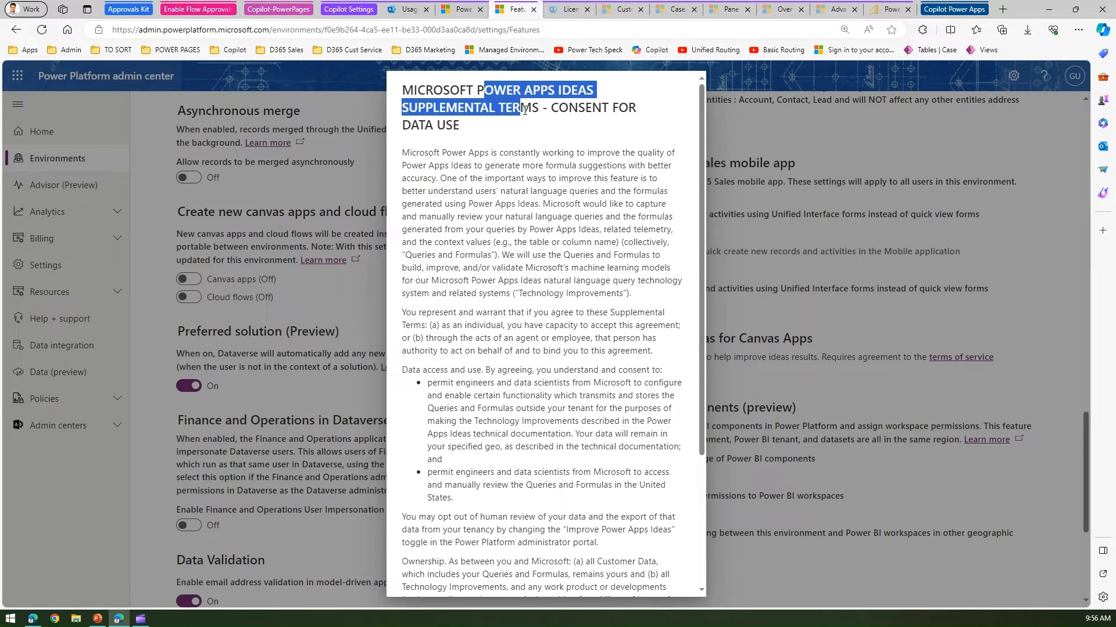
{"action": "left_click", "coordinate": [507, 126]}
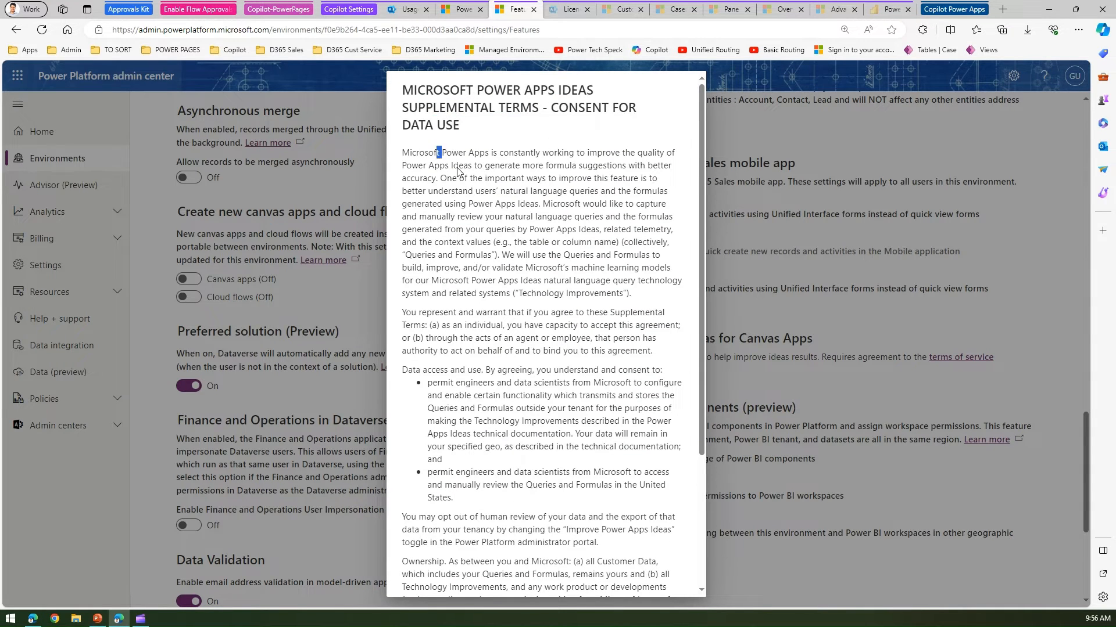
{"action": "left_click_drag", "start_coordinate": [438, 153], "coordinate": [481, 343]}
{"action": "left_click", "coordinate": [489, 355]}
{"action": "scroll", "coordinate": [503, 372], "scroll_direction": "down", "scroll_amount": 3}
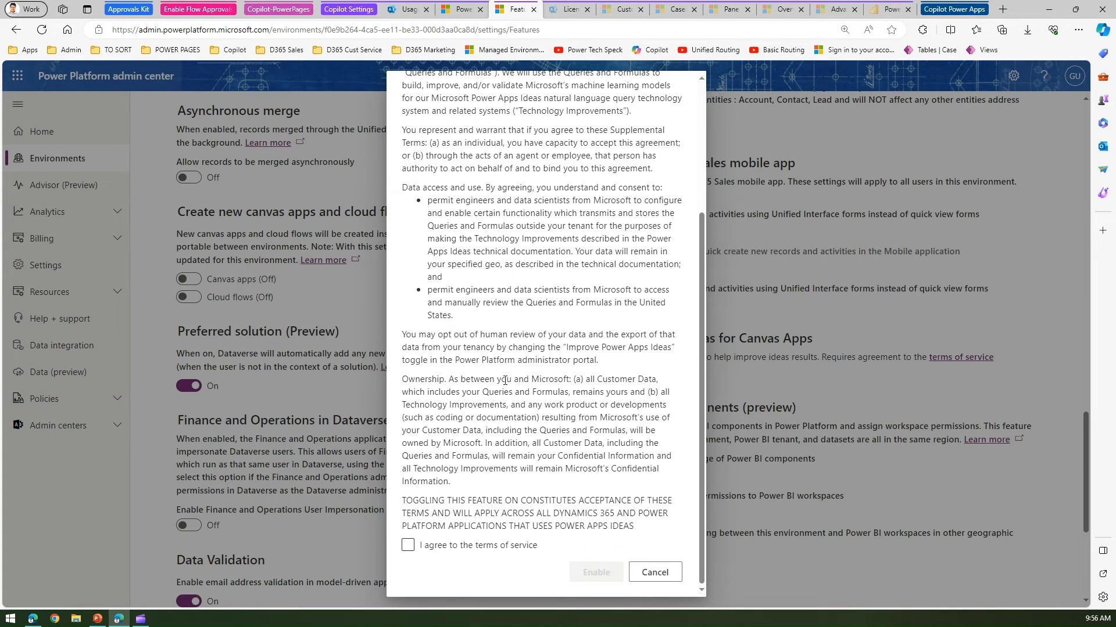
{"action": "left_click", "coordinate": [408, 545]}
{"action": "left_click", "coordinate": [596, 572]}
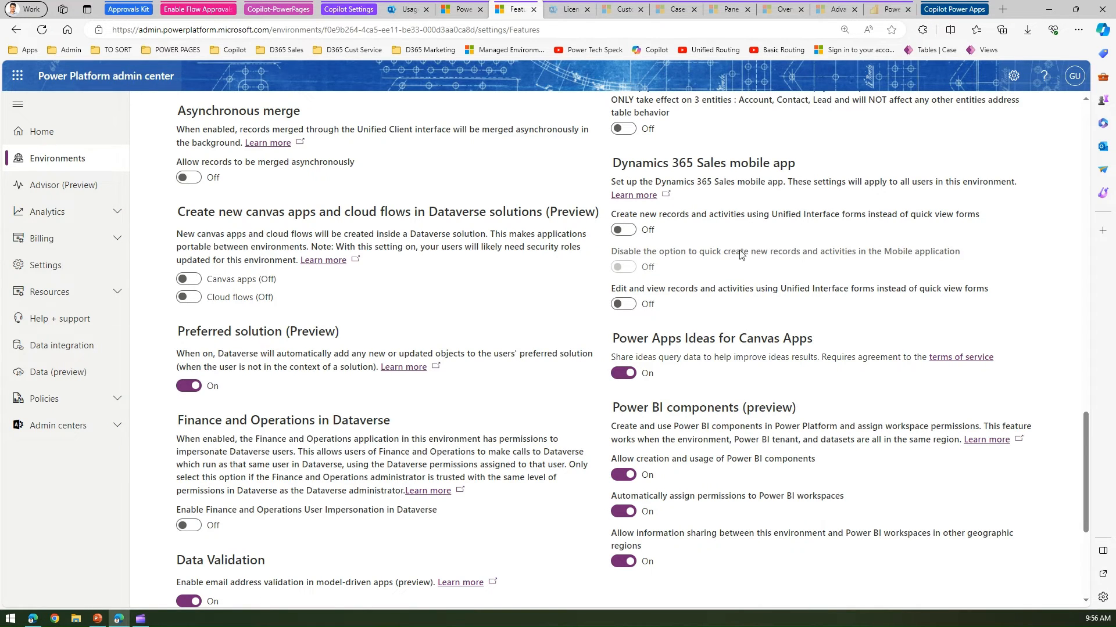
Check the Copilot and AI toggles in Features, and view the auto-claim policy page for licenses in the Microsoft 365 admin center
{"action": "scroll", "coordinate": [661, 442], "scroll_direction": "up", "scroll_amount": 20}
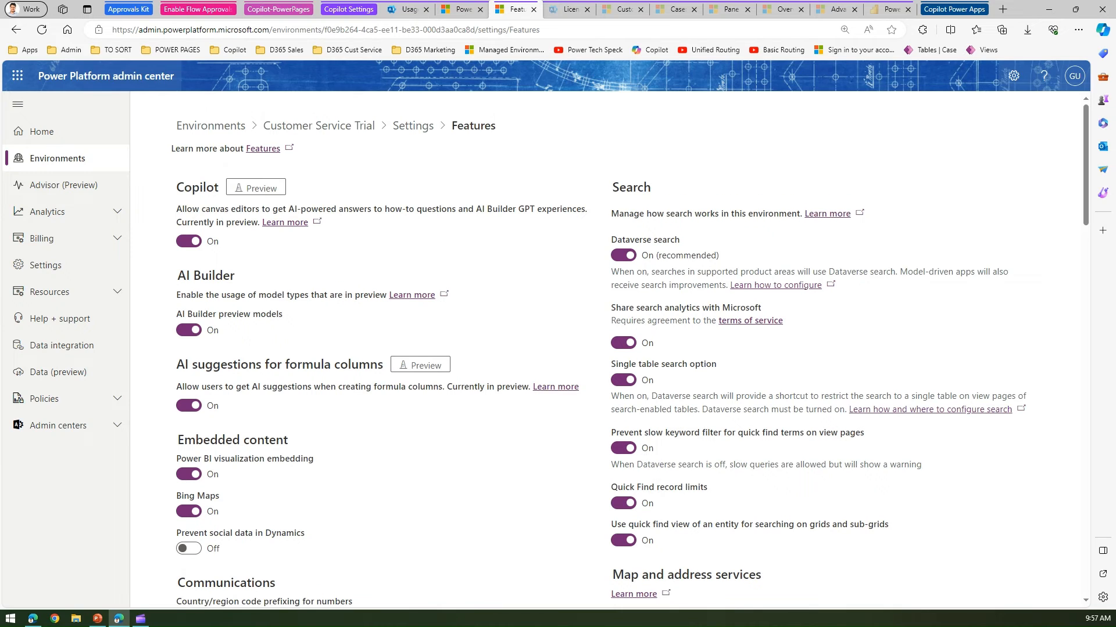
{"action": "key", "text": "alt+Tab"}
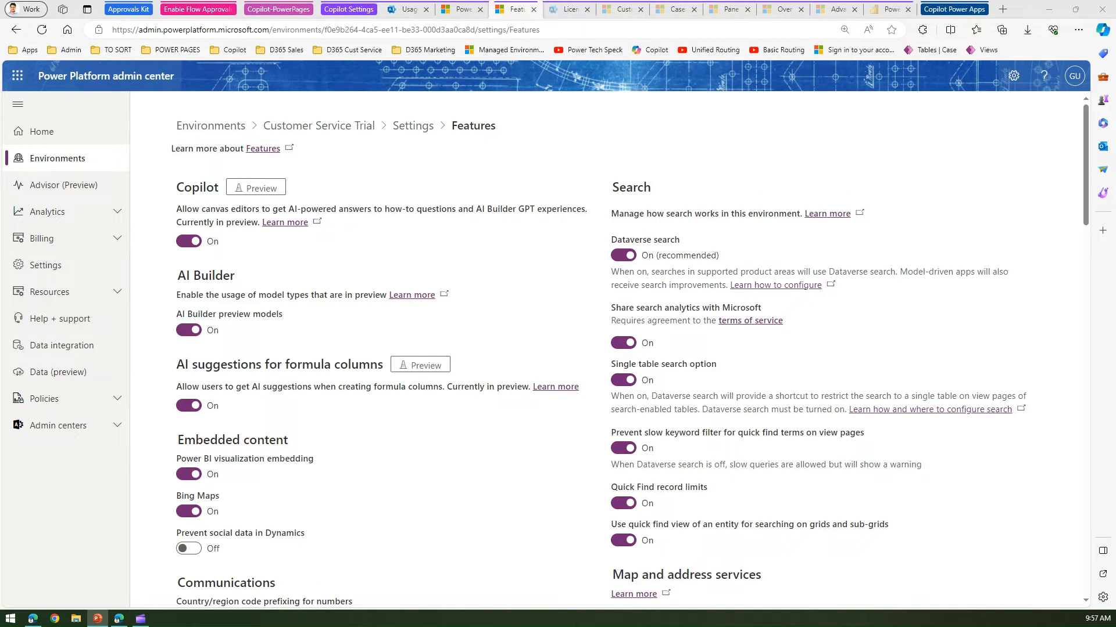
{"action": "left_click", "coordinate": [565, 9]}
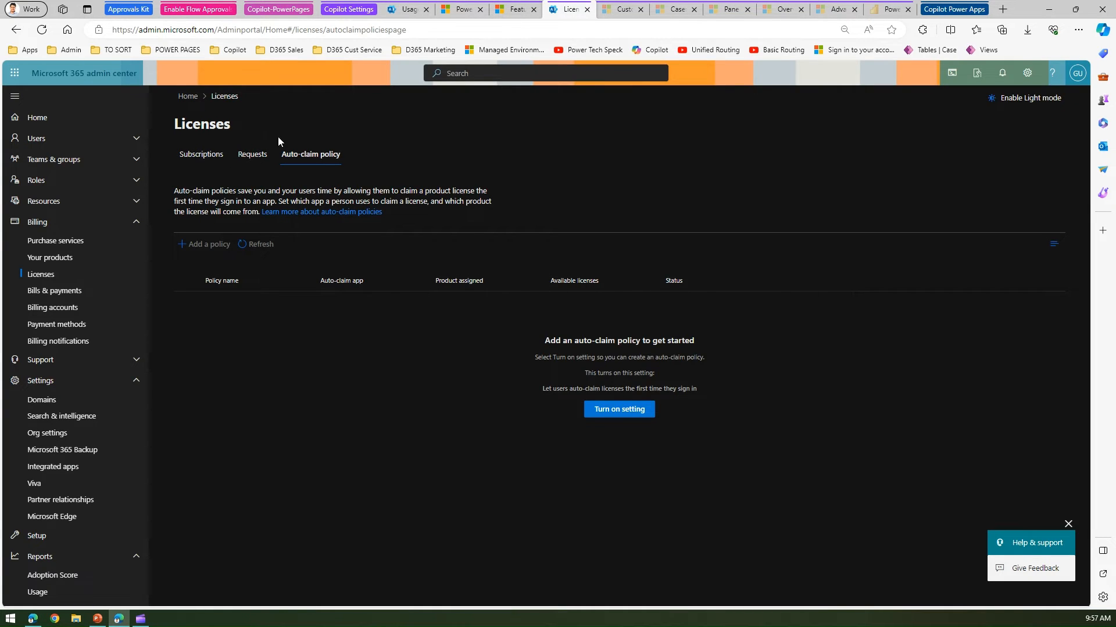
Switch to the Dynamics 365 Customer Service admin center, and close and reopen its Copilot chat pane
{"action": "left_click", "coordinate": [621, 9]}
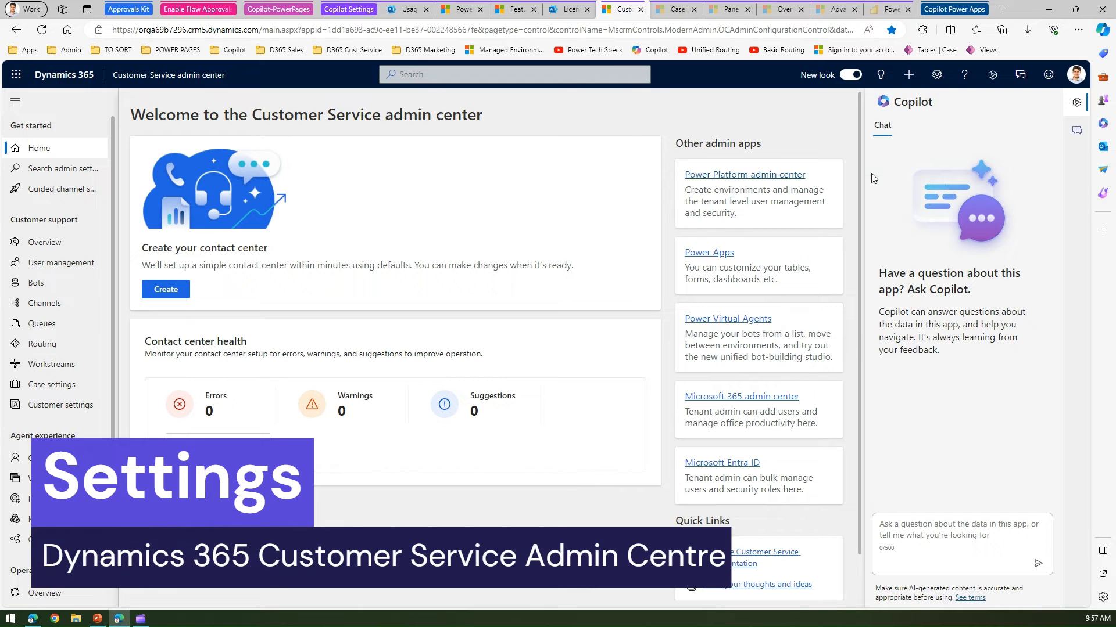
{"action": "left_click", "coordinate": [1077, 102]}
{"action": "left_click", "coordinate": [1077, 103]}
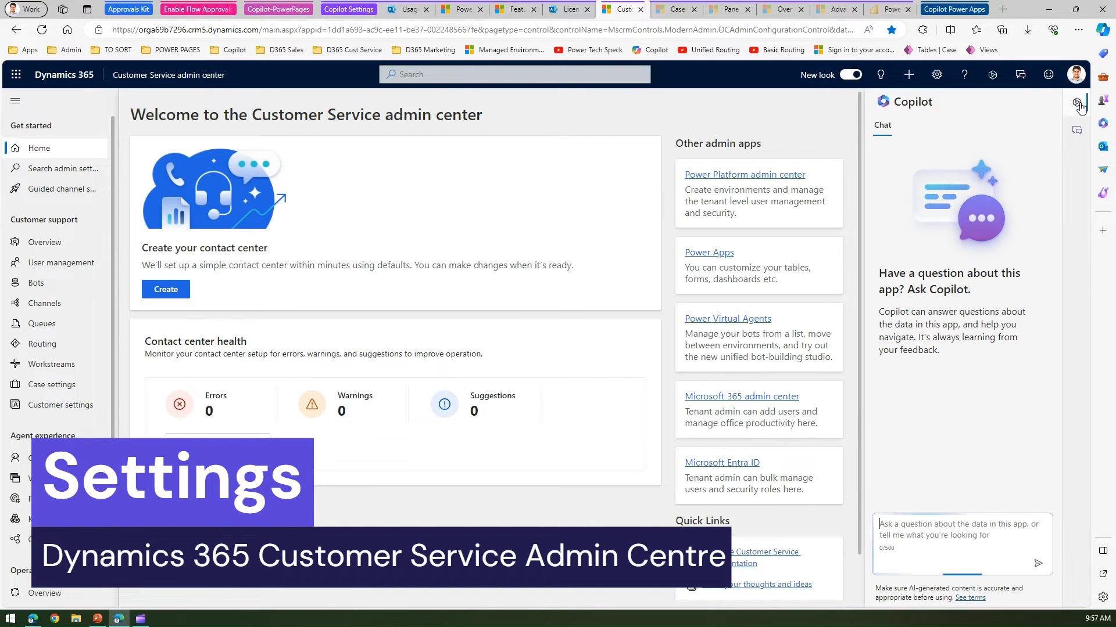
{"action": "left_click", "coordinate": [1077, 103]}
{"action": "key", "text": "alt+Tab"}
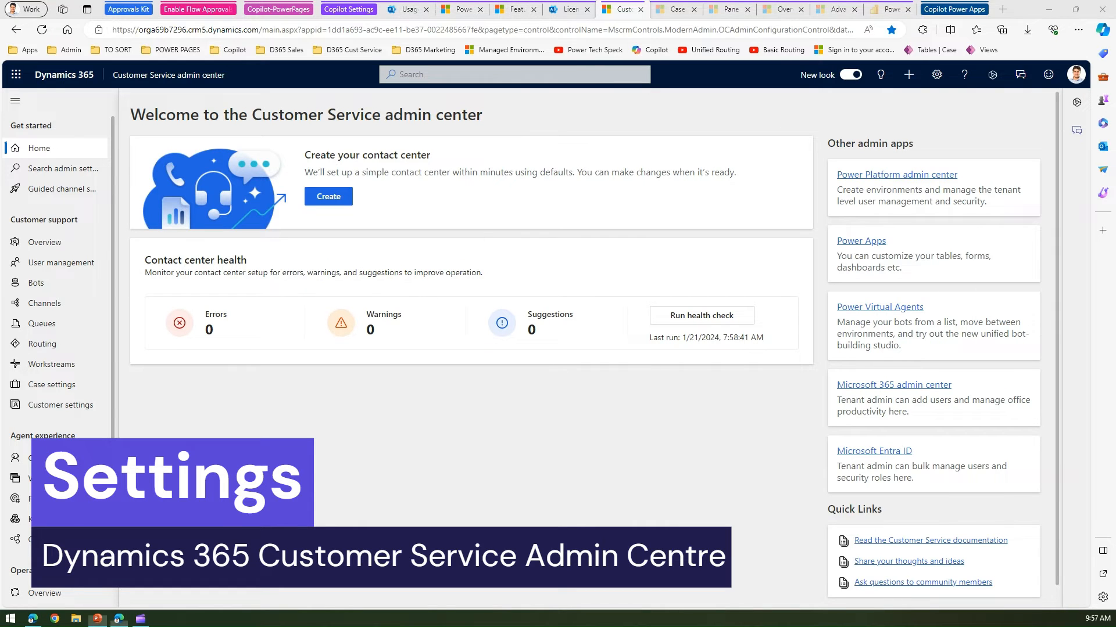
{"action": "left_click", "coordinate": [994, 76]}
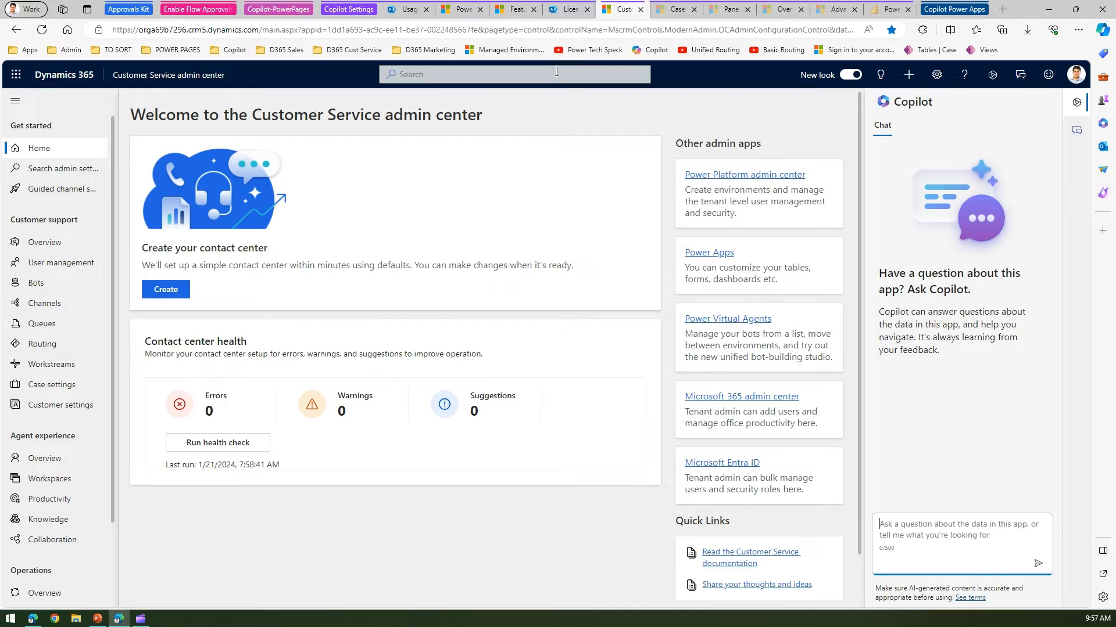
Switch to the Defective item delivered (sample) case in Customer Service Hub, view its Copilot pane and close it again
{"action": "left_click", "coordinate": [674, 10]}
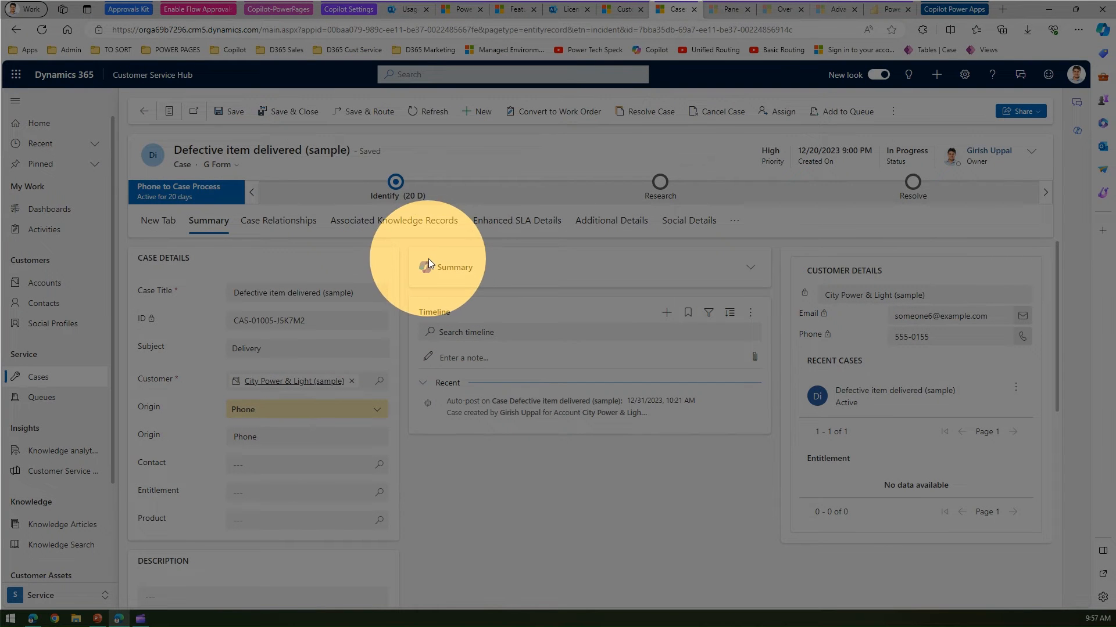
{"action": "left_click", "coordinate": [1078, 133]}
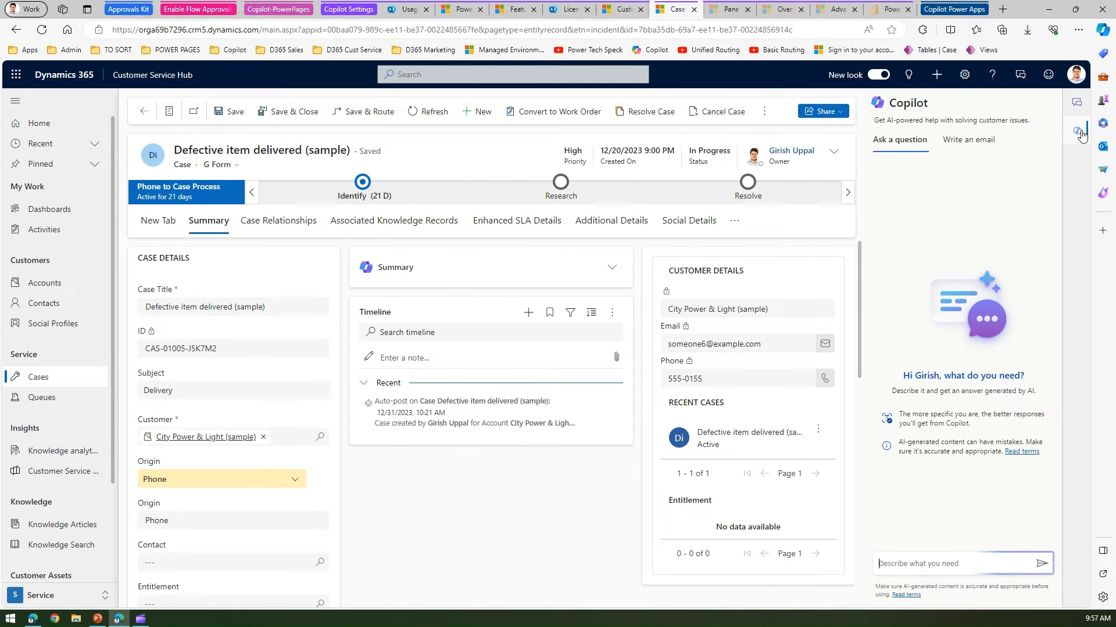
{"action": "left_click", "coordinate": [1079, 134]}
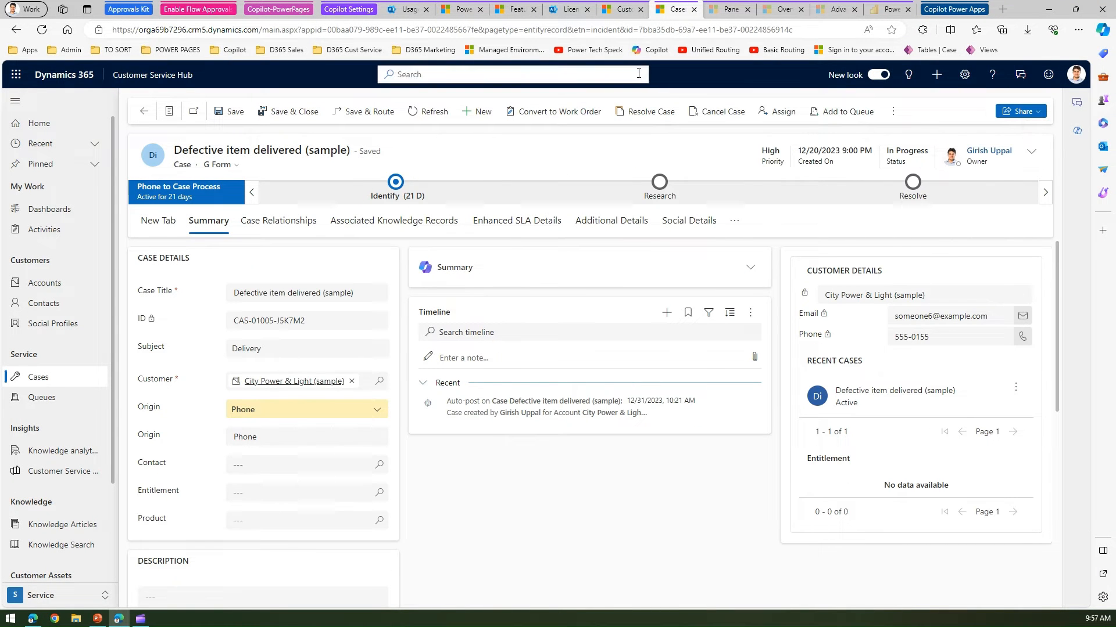
Open the agent experience Productivity settings in the Customer Service admin center to view the Copilot help pane and summaries options
{"action": "left_click", "coordinate": [623, 9]}
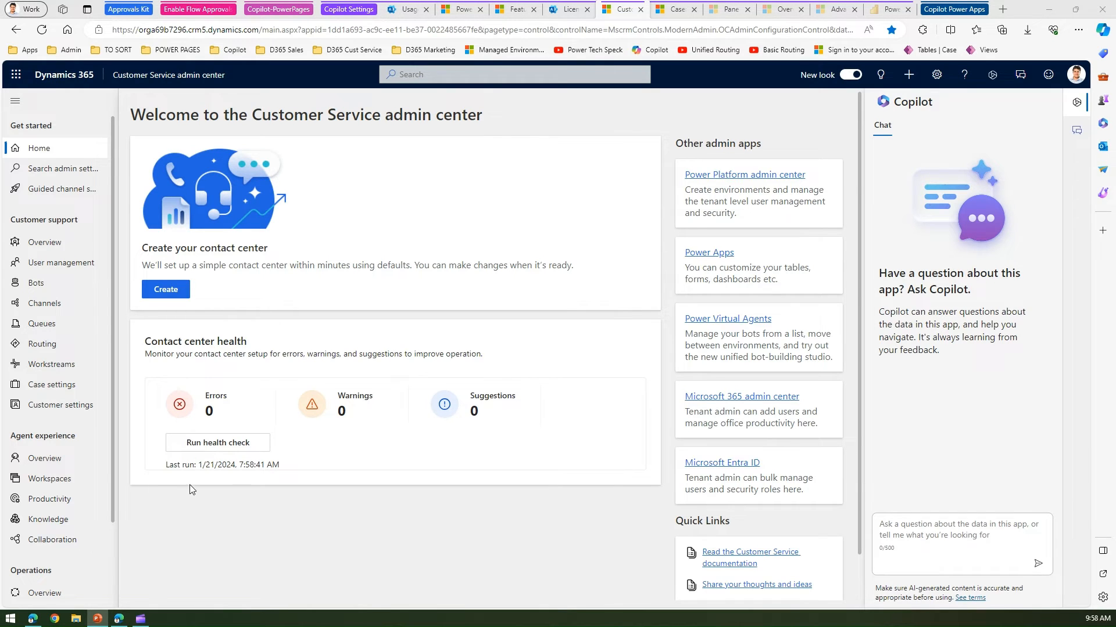
{"action": "left_click", "coordinate": [69, 501]}
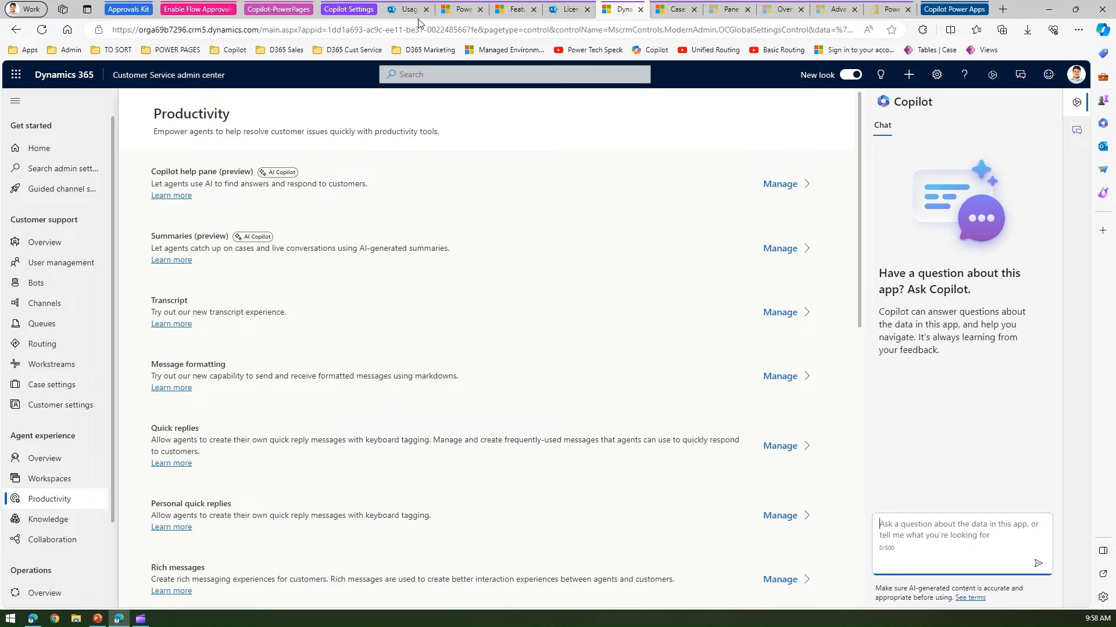
Return to the Defective item delivered (sample) case, open Copilot's Write an email view and start a new email activity from the timeline
{"action": "left_click", "coordinate": [668, 9]}
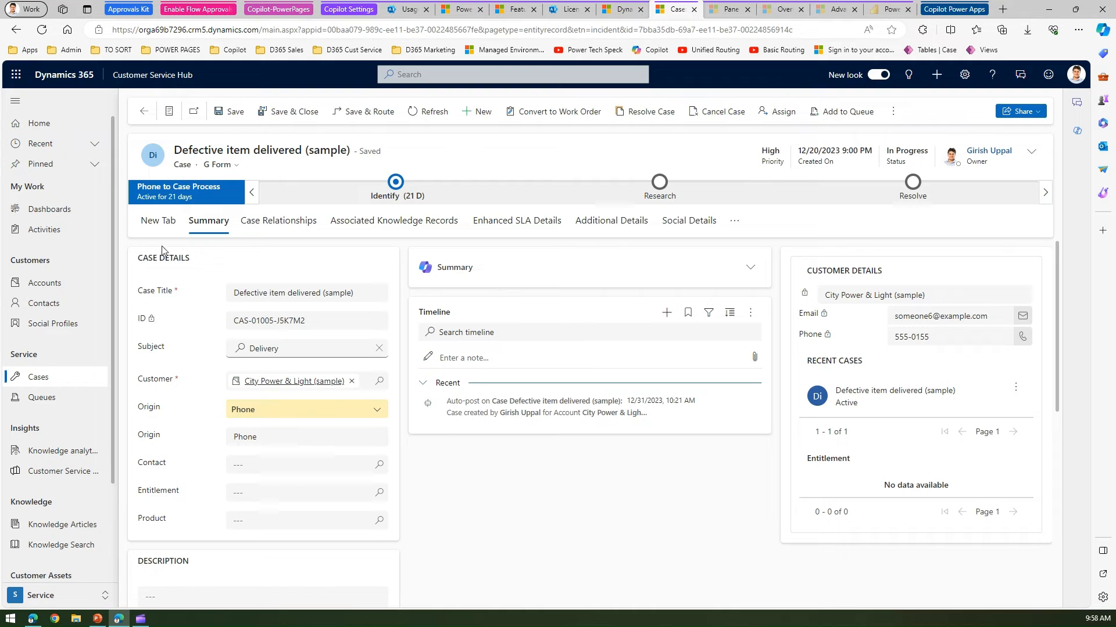
{"action": "left_click", "coordinate": [1076, 130]}
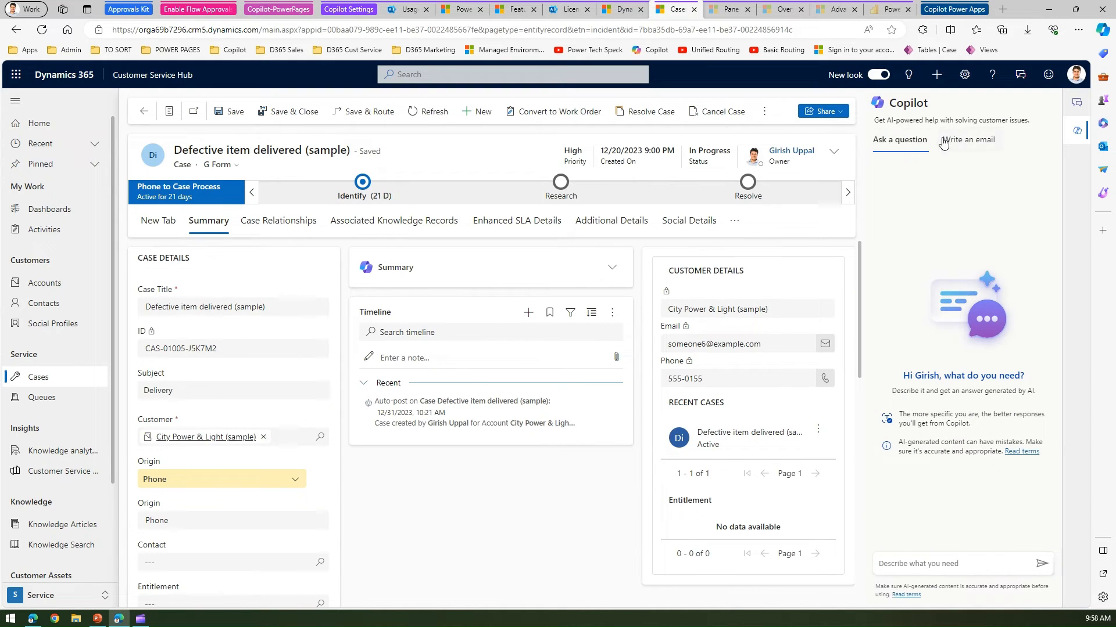
{"action": "left_click", "coordinate": [970, 141]}
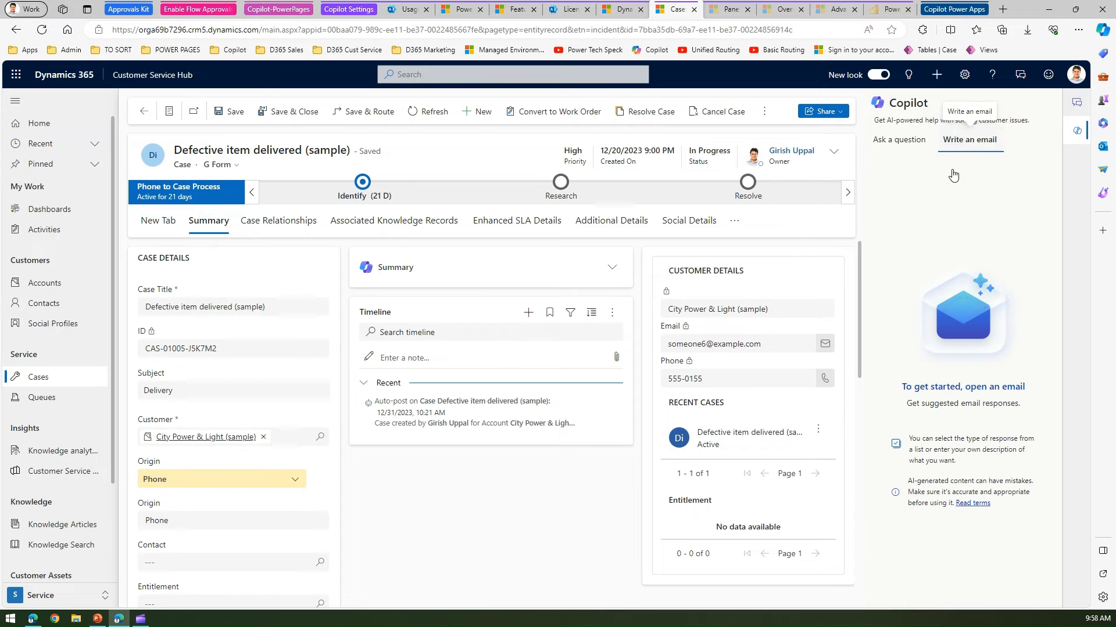
{"action": "left_click", "coordinate": [529, 313]}
{"action": "left_click", "coordinate": [559, 356]}
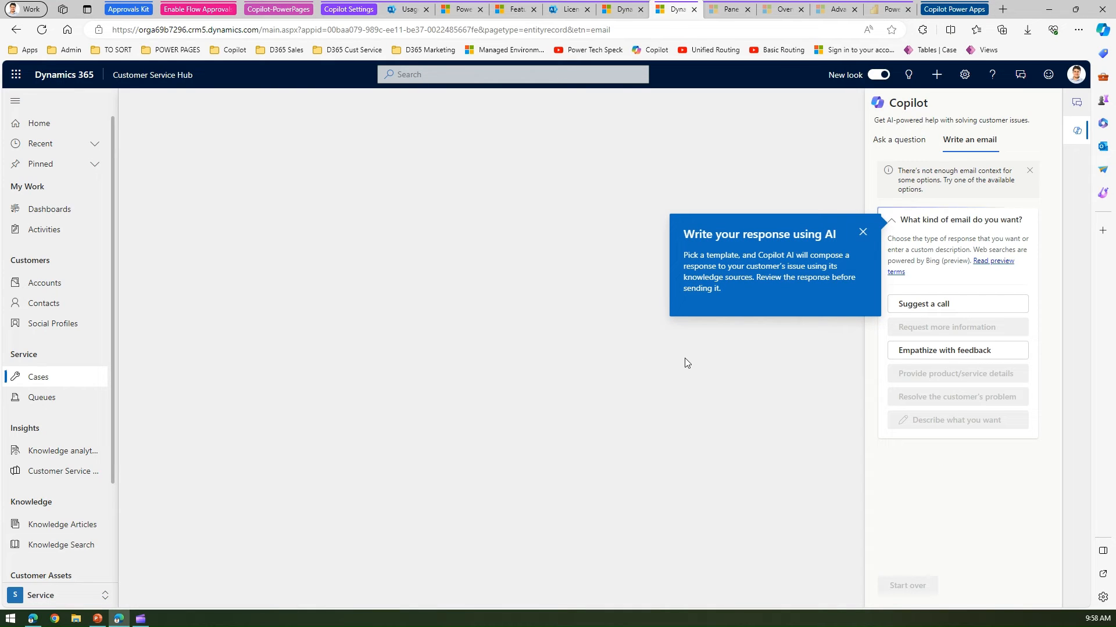
Dismiss the AI writing tip and have Copilot draft a Request more information email for the case
{"action": "left_click", "coordinate": [862, 233]}
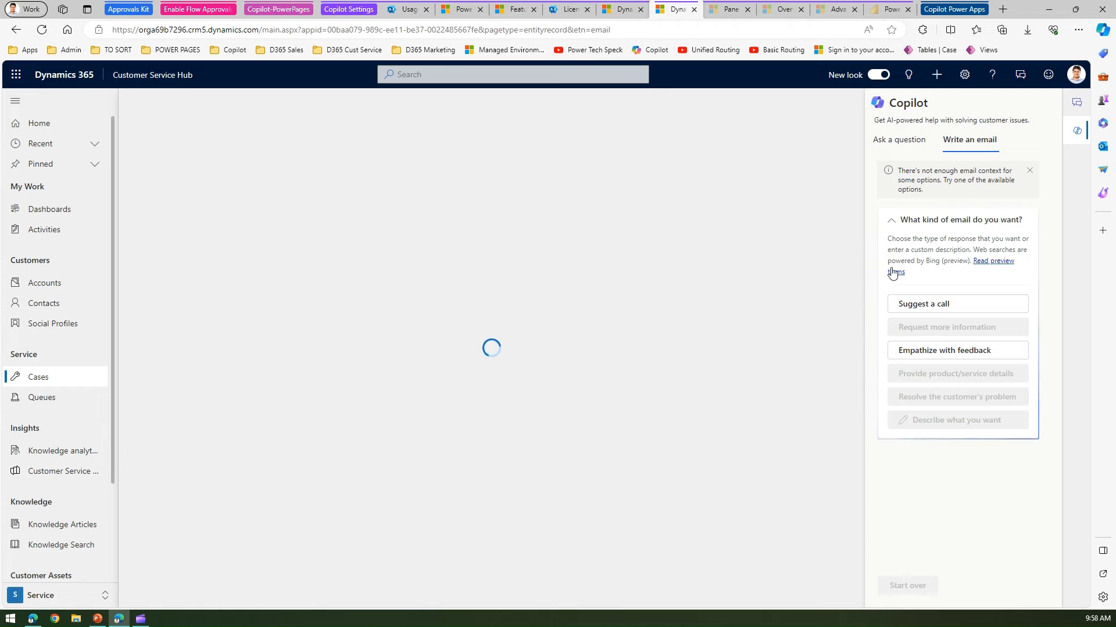
{"action": "left_click", "coordinate": [937, 309]}
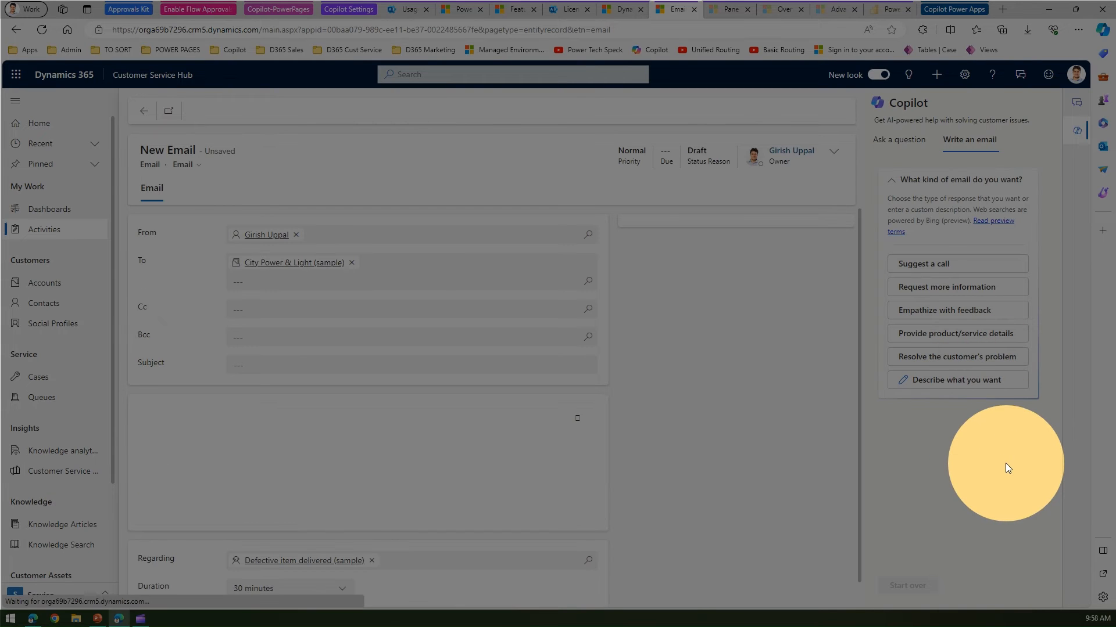
{"action": "left_click", "coordinate": [940, 288]}
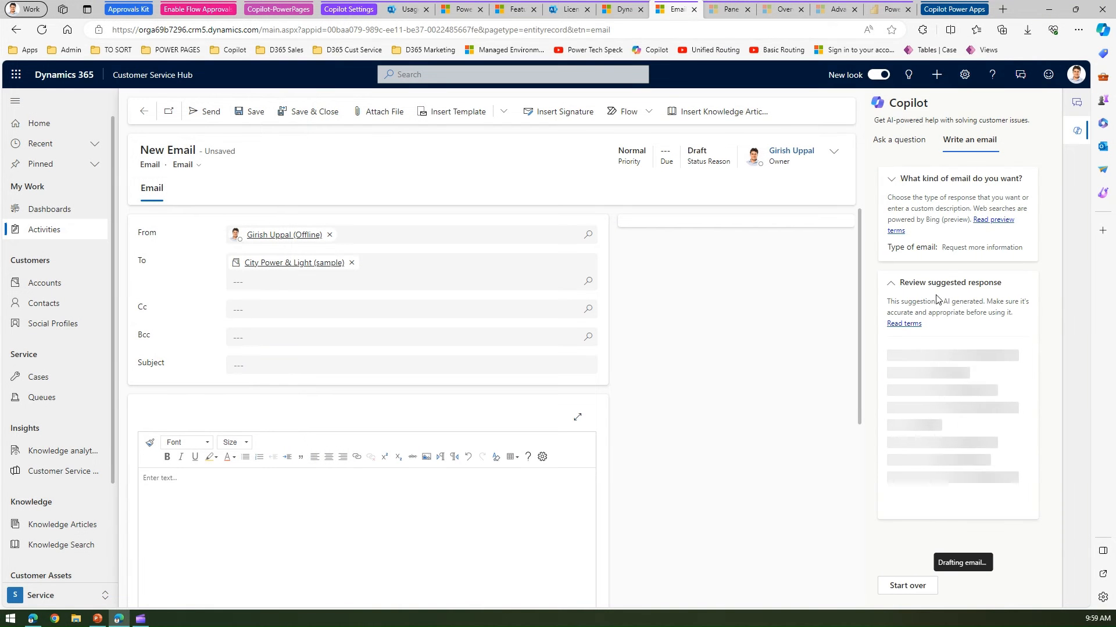
Copy Copilot's entire suggested response into the body of the new email
{"action": "left_click", "coordinate": [389, 494]}
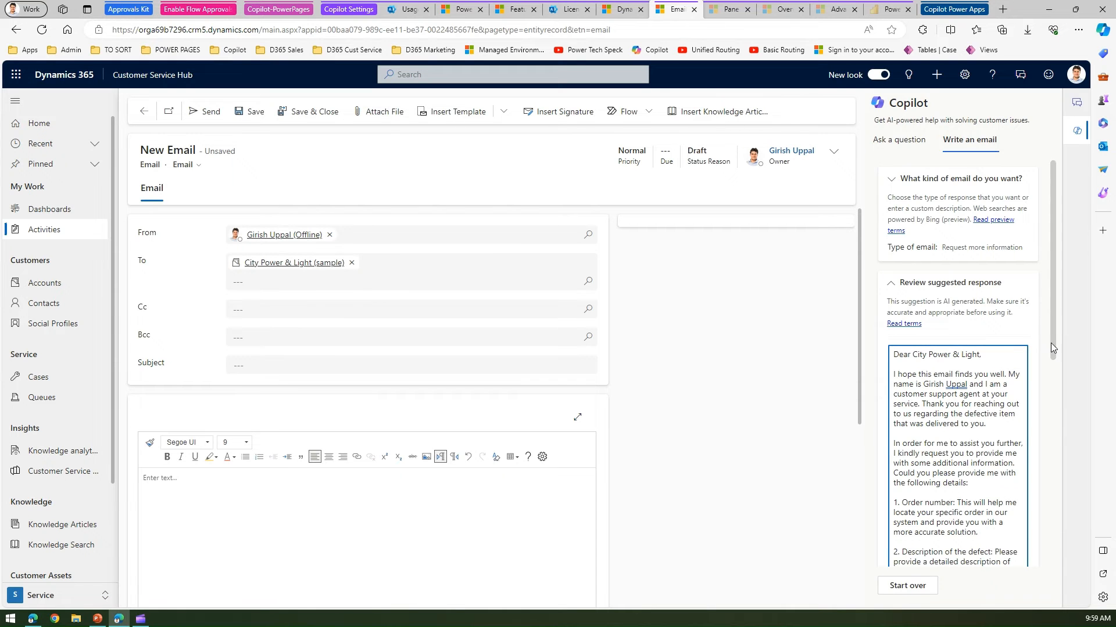
{"action": "left_click_drag", "start_coordinate": [1055, 351], "coordinate": [1057, 481]}
{"action": "left_click", "coordinate": [932, 463]}
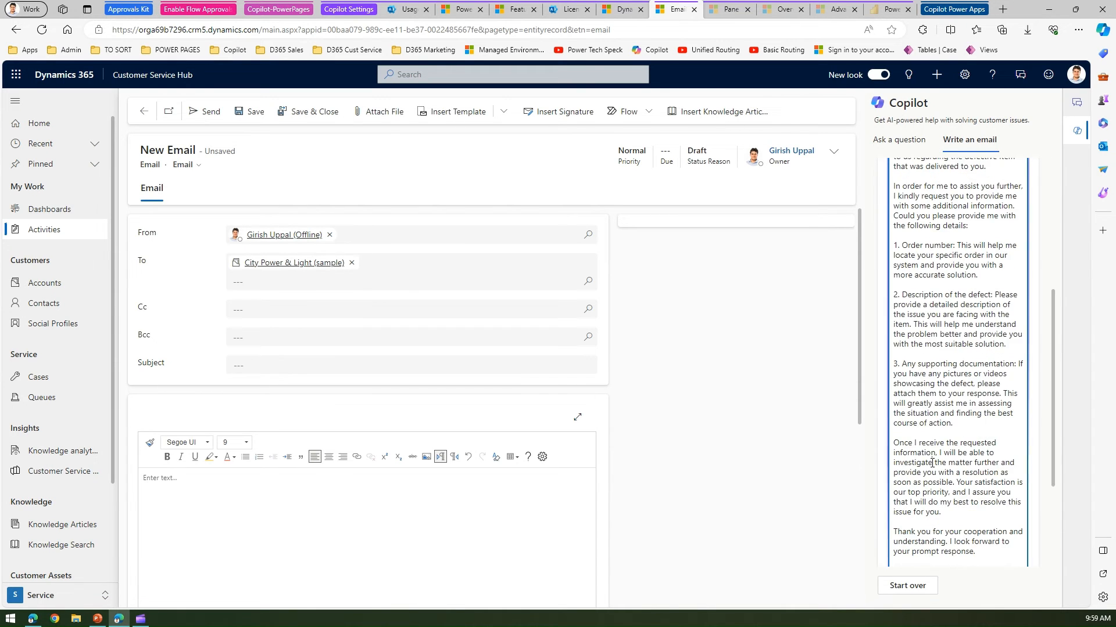
{"action": "key", "text": "ctrl+a"}
{"action": "left_click", "coordinate": [270, 485]}
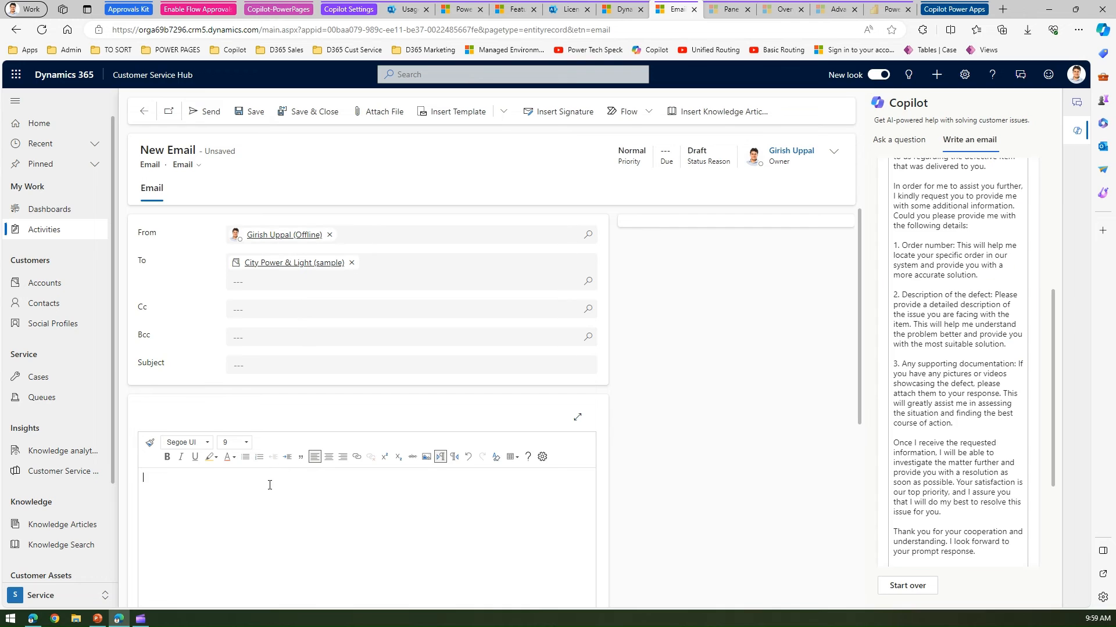
{"action": "key", "text": "ctrl+v"}
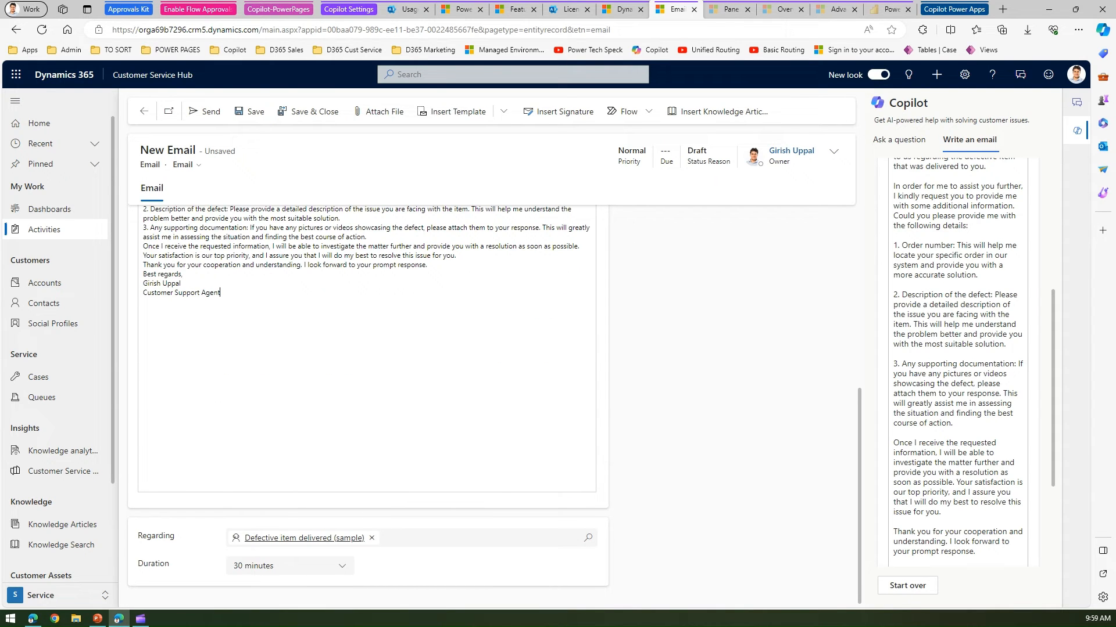
Switch to the Customer Service admin center, view the Active Pane tool configurations list and reopen the Copilot configuration record
{"action": "left_click", "coordinate": [725, 10]}
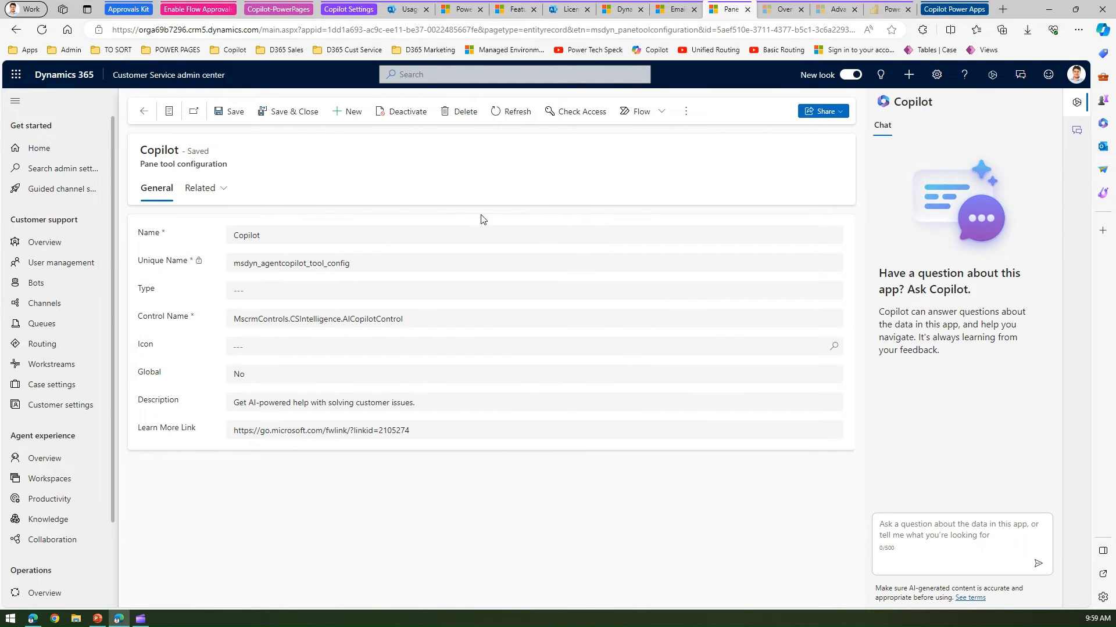
{"action": "left_click", "coordinate": [143, 111]}
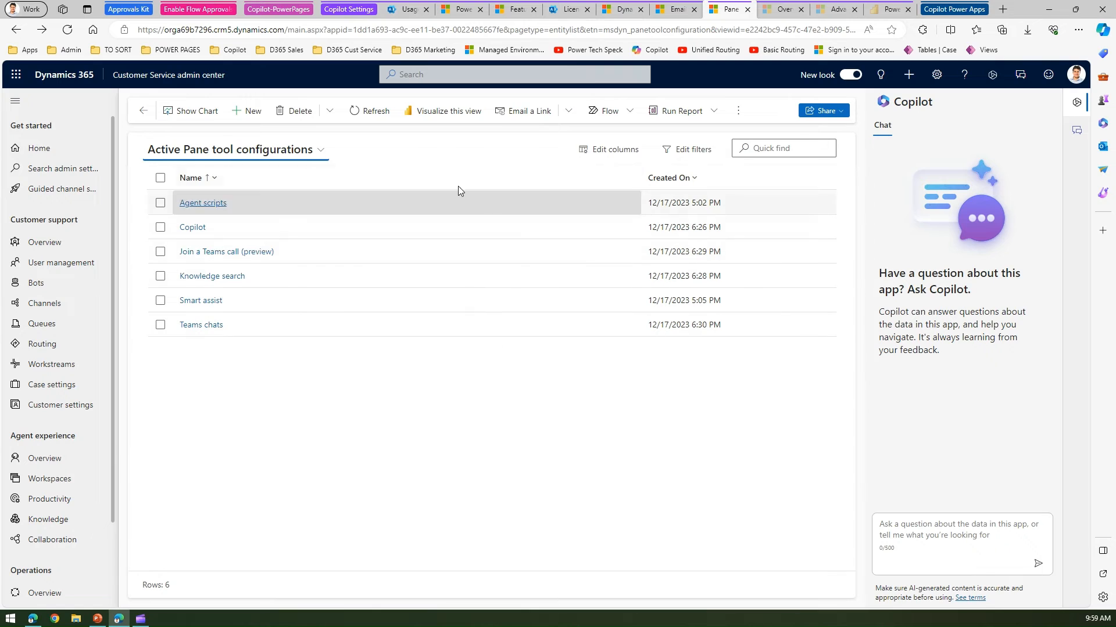
{"action": "left_click", "coordinate": [200, 229]}
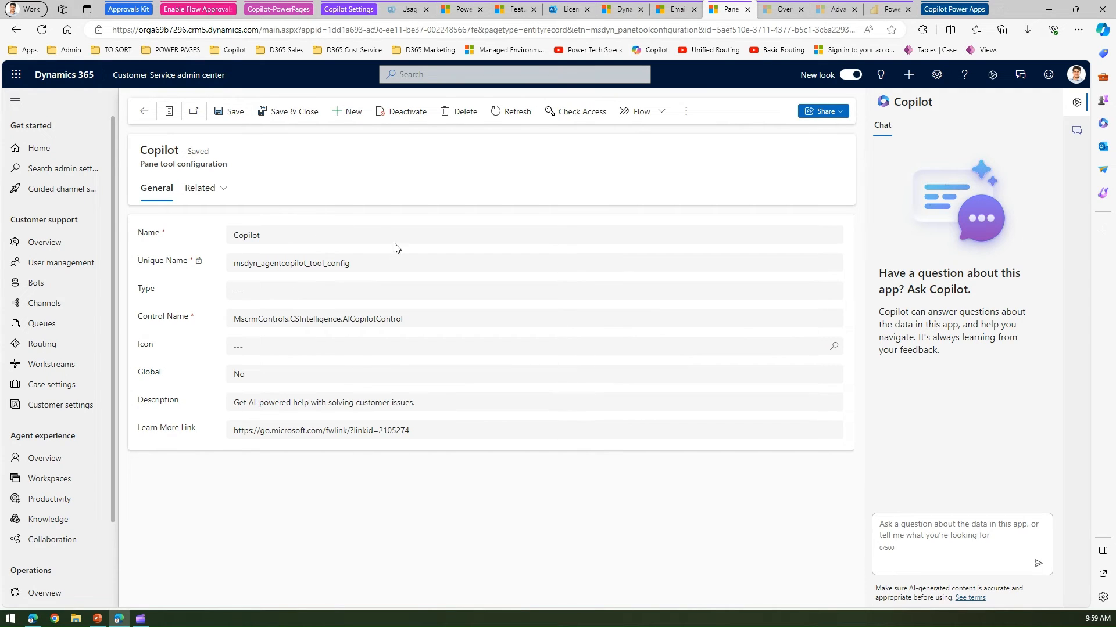
Switch to the Sales trial app and review its available areas and the App Settings overview, glancing at Customer Insights - Journeys
{"action": "left_click", "coordinate": [775, 12]}
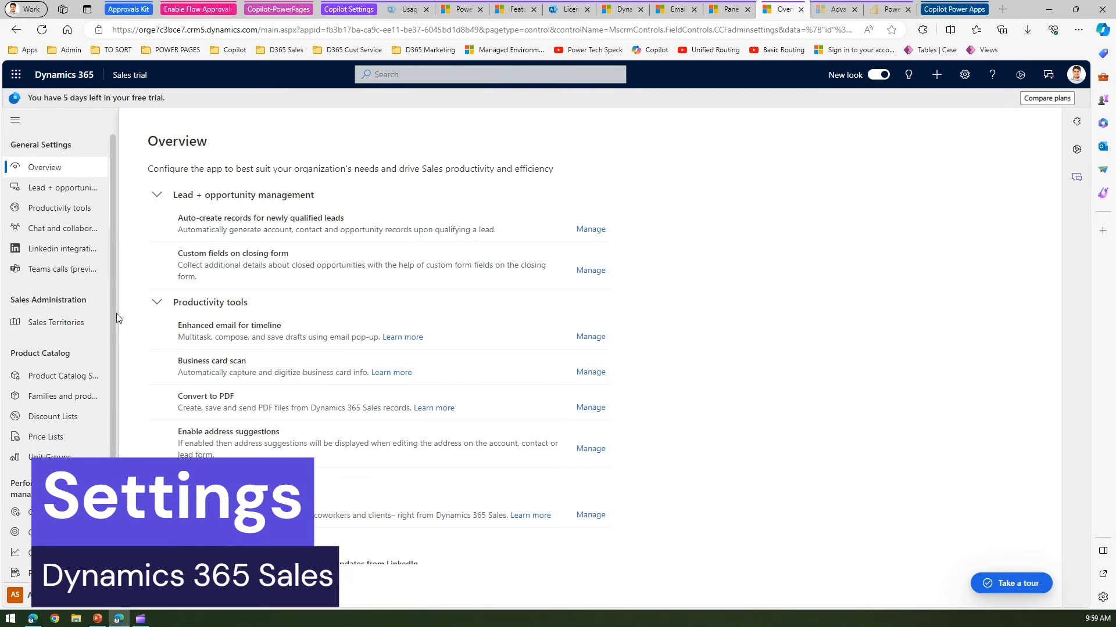
{"action": "left_click_drag", "start_coordinate": [114, 145], "coordinate": [139, 211]}
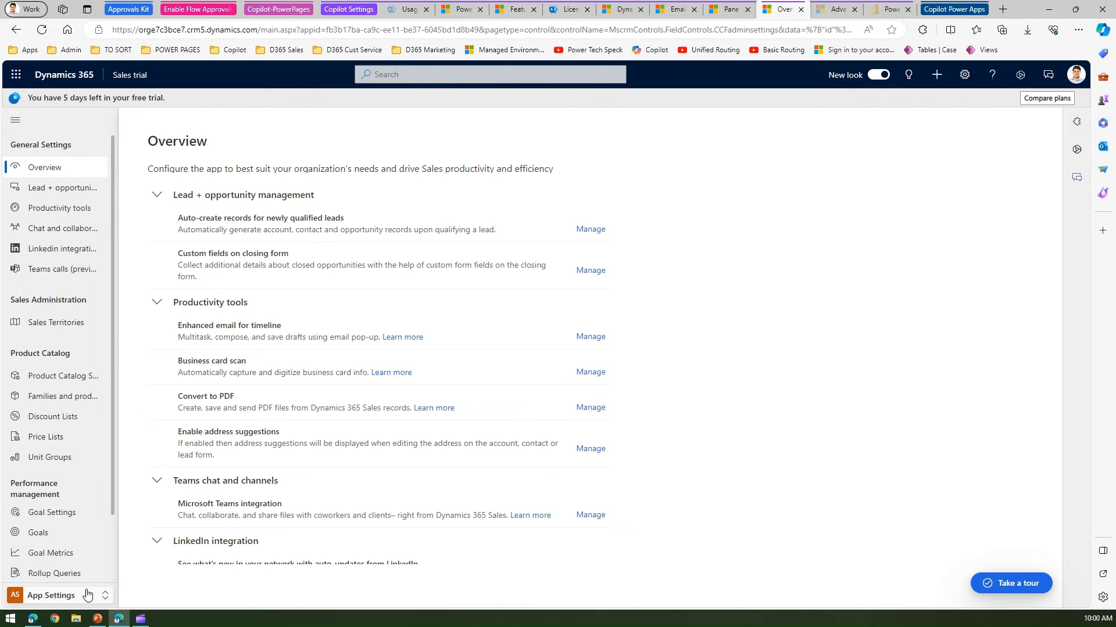
{"action": "left_click", "coordinate": [58, 596]}
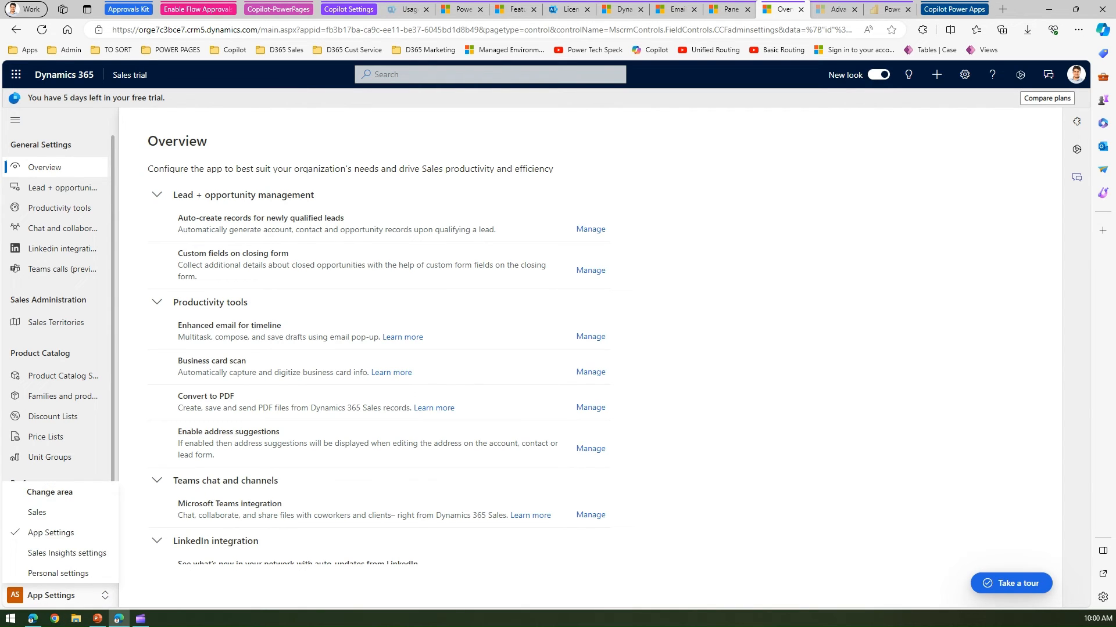
{"action": "key", "text": "alt+Tab"}
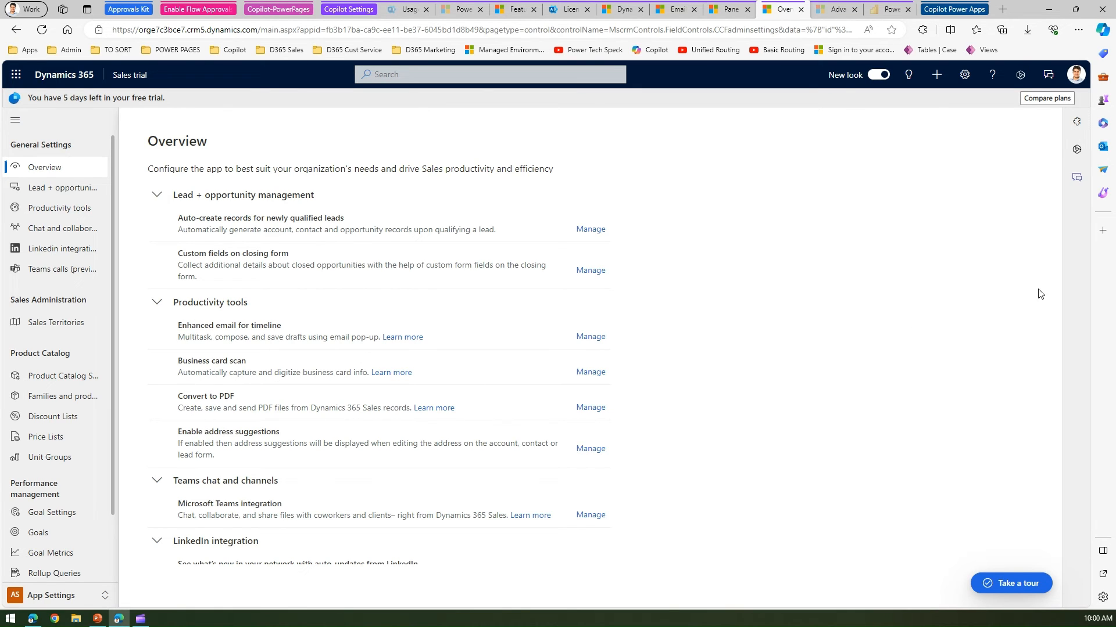
{"action": "scroll", "coordinate": [846, 373], "scroll_direction": "down", "scroll_amount": 3}
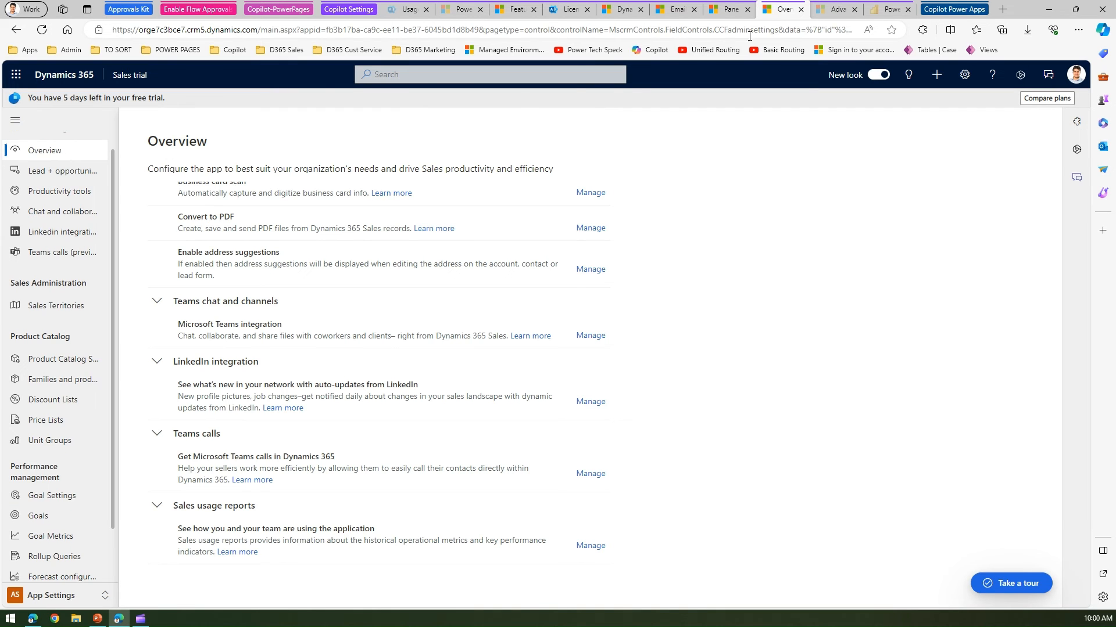
{"action": "left_click", "coordinate": [837, 9]}
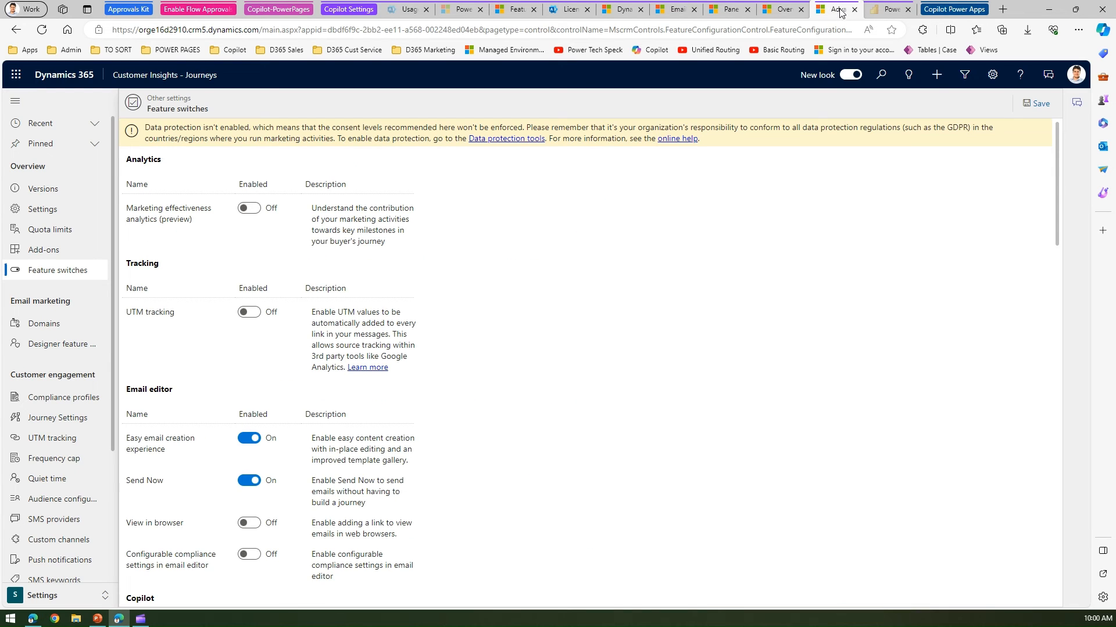
{"action": "left_click", "coordinate": [781, 9]}
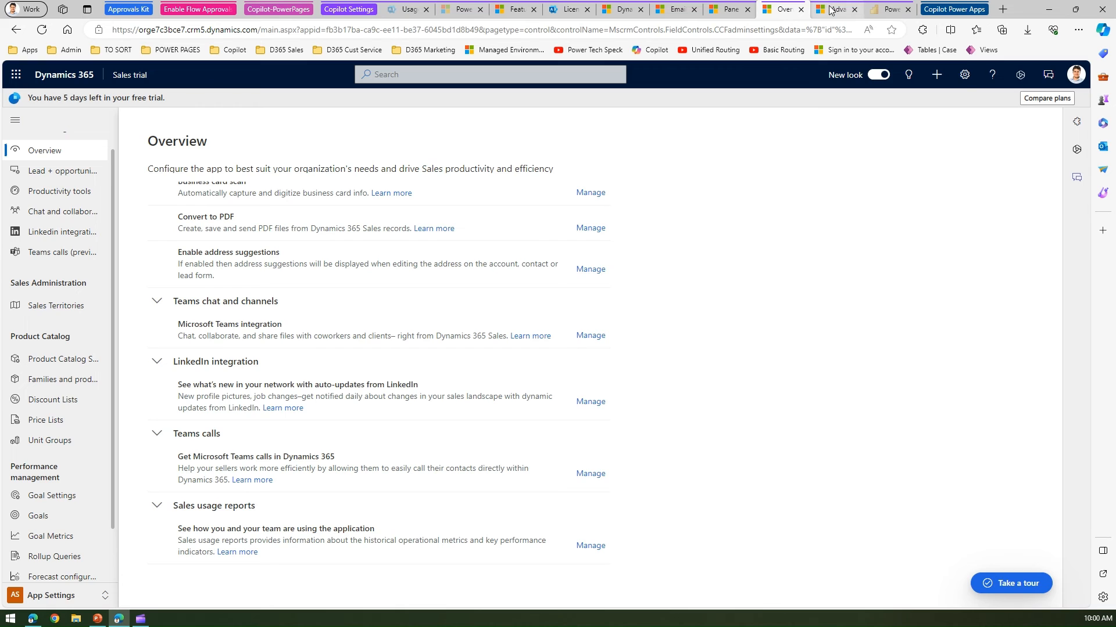
Switch to Customer Insights - Journeys, review its areas and feature switches, and toggle Copilot's Global cross-geography data flow consent
{"action": "left_click", "coordinate": [834, 9]}
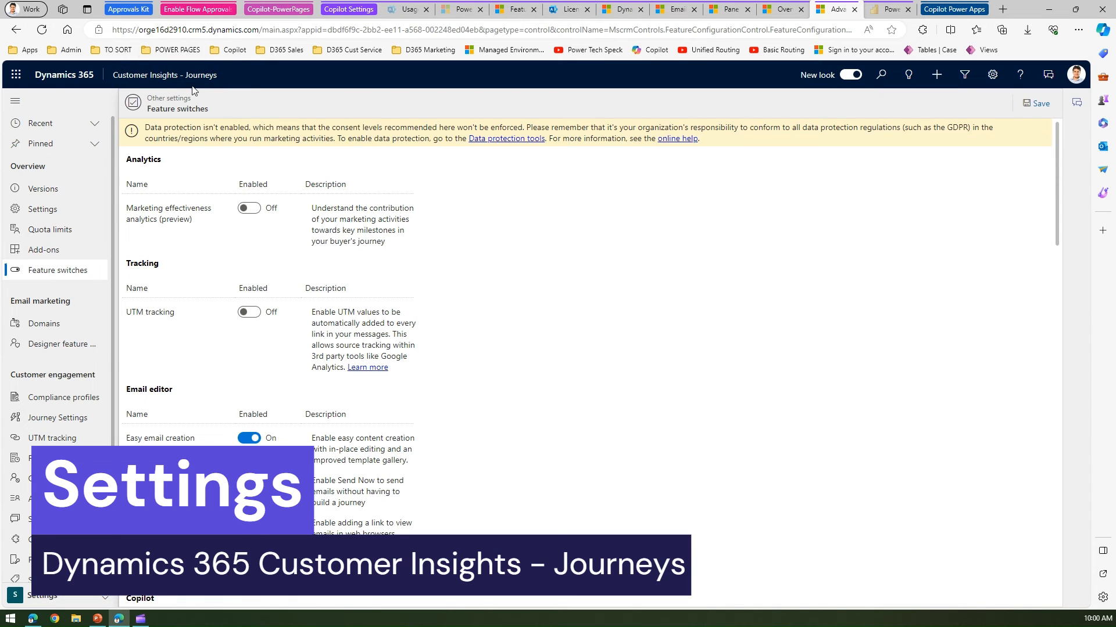
{"action": "left_click", "coordinate": [61, 596]}
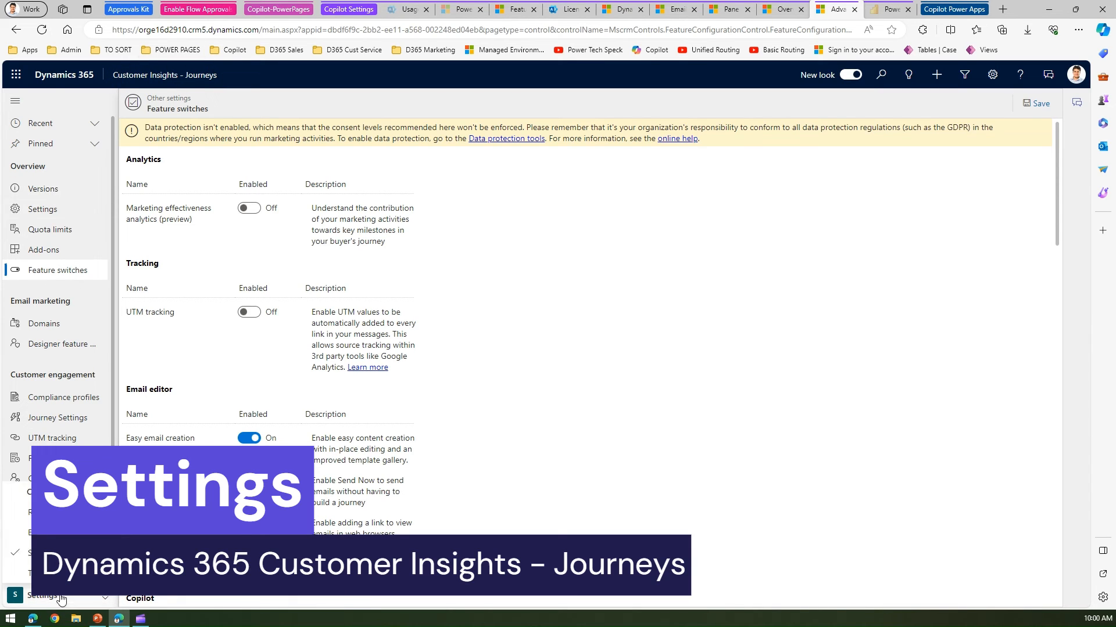
{"action": "left_click", "coordinate": [65, 595]}
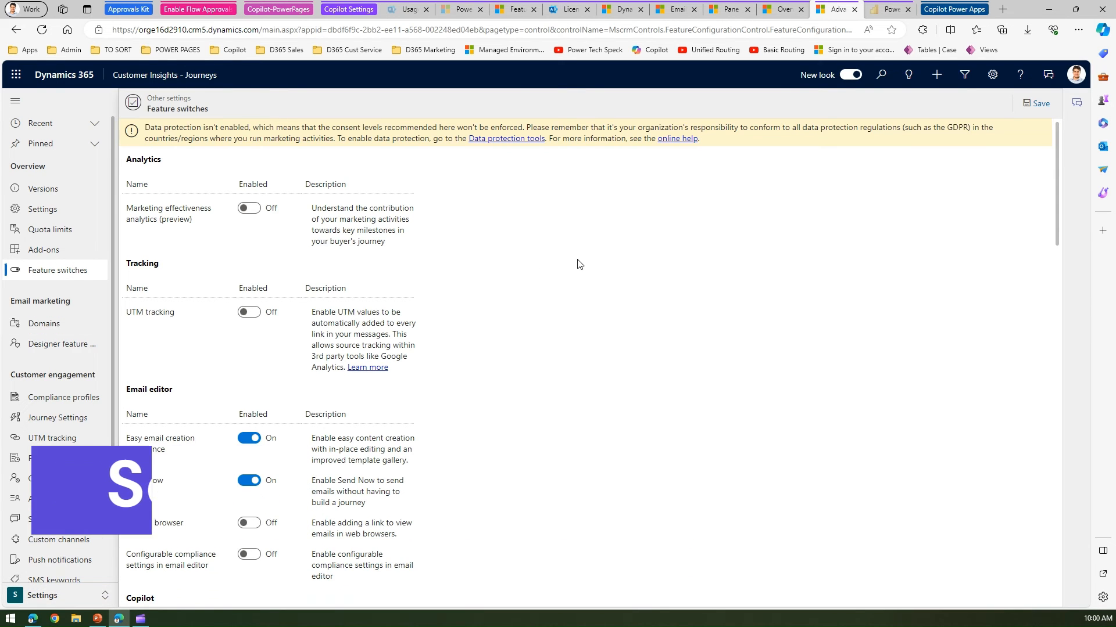
{"action": "left_click_drag", "start_coordinate": [1056, 226], "coordinate": [1067, 316]}
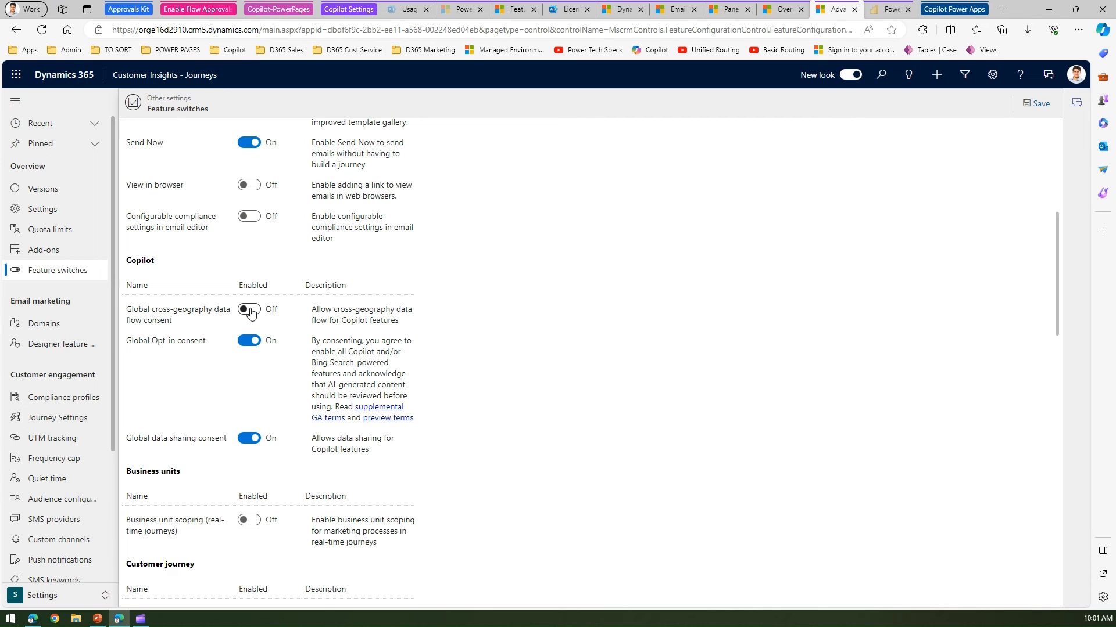
{"action": "left_click", "coordinate": [250, 311]}
{"action": "scroll", "coordinate": [269, 409], "scroll_direction": "down", "scroll_amount": 17}
{"action": "scroll", "coordinate": [269, 409], "scroll_direction": "up", "scroll_amount": 20}
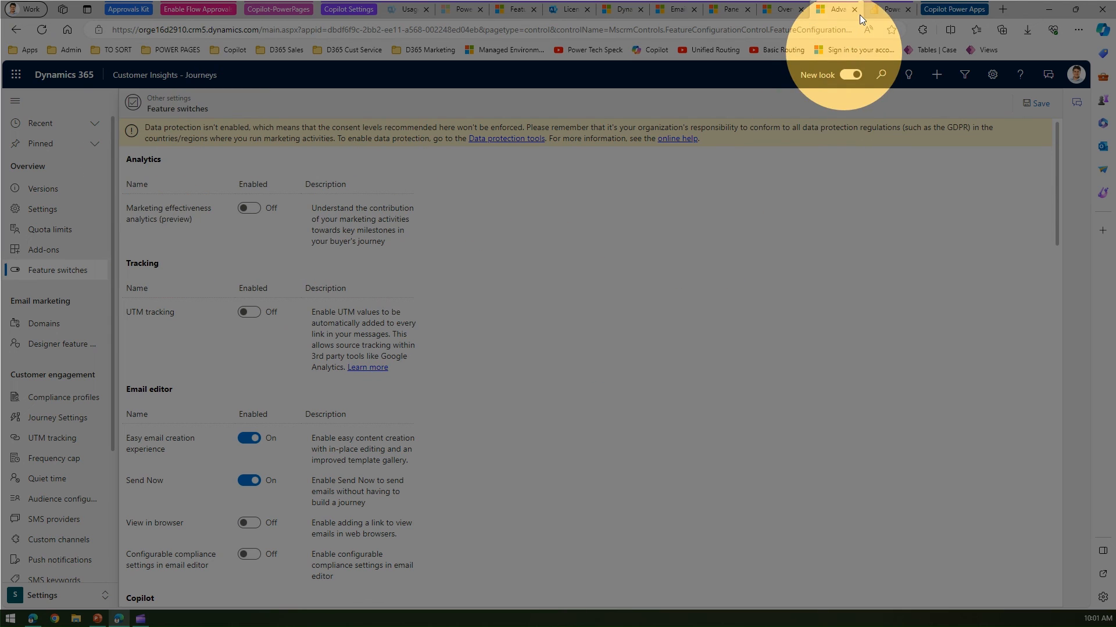
Switch to the Power BI admin portal, view and close the Settings pane, and filter the tenant settings by "openai"
{"action": "left_click", "coordinate": [886, 10]}
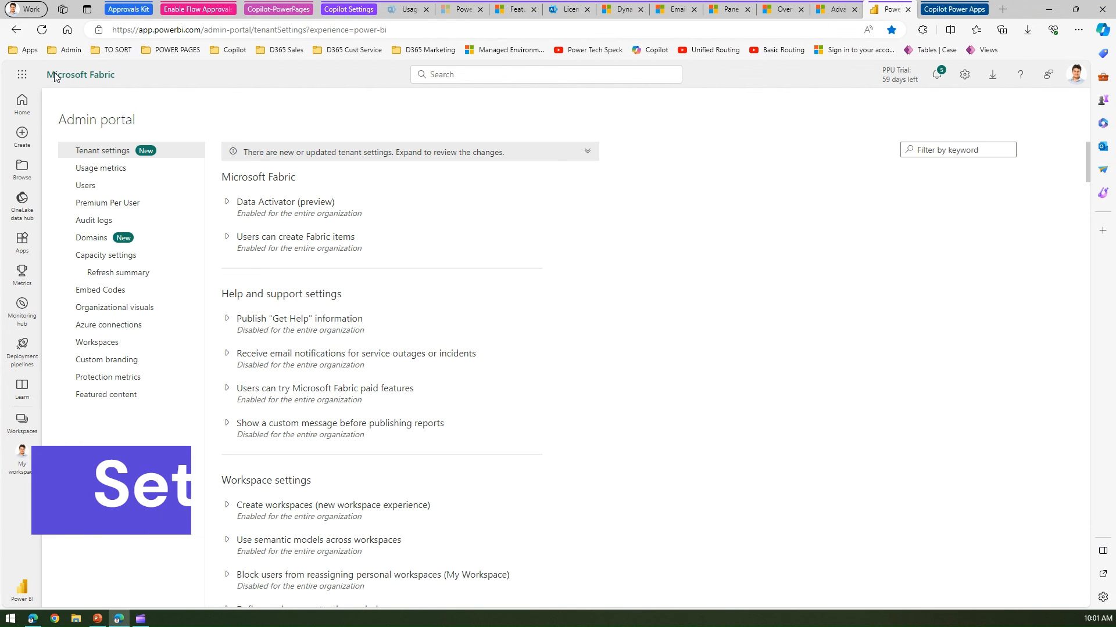
{"action": "left_click", "coordinate": [965, 76]}
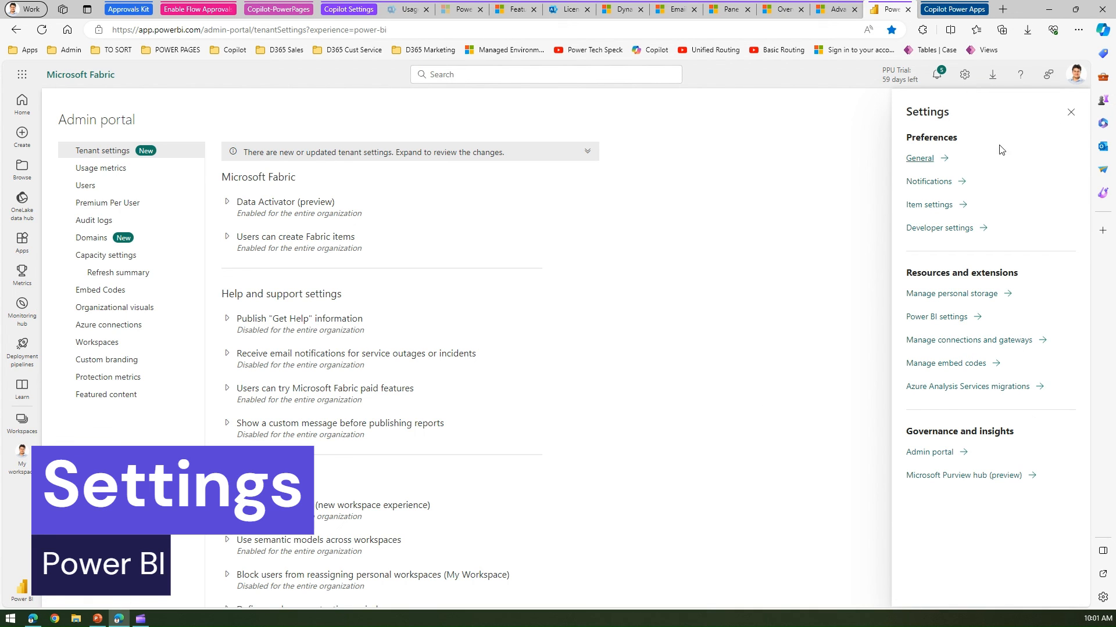
{"action": "left_click", "coordinate": [1070, 112]}
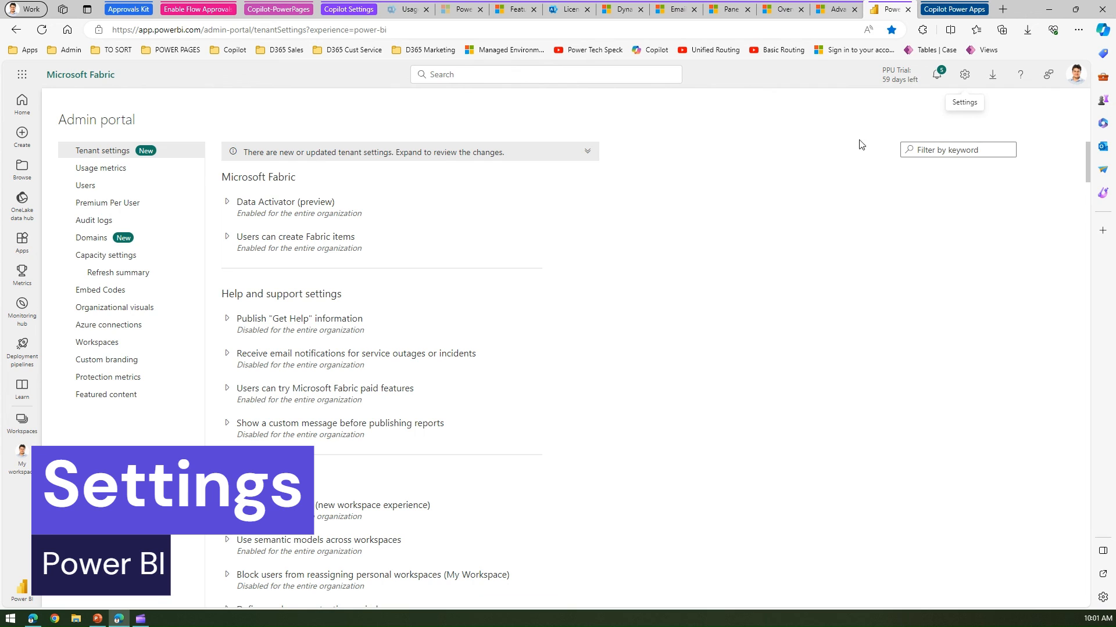
{"action": "left_click", "coordinate": [938, 150]}
{"action": "type", "text": "openai"}
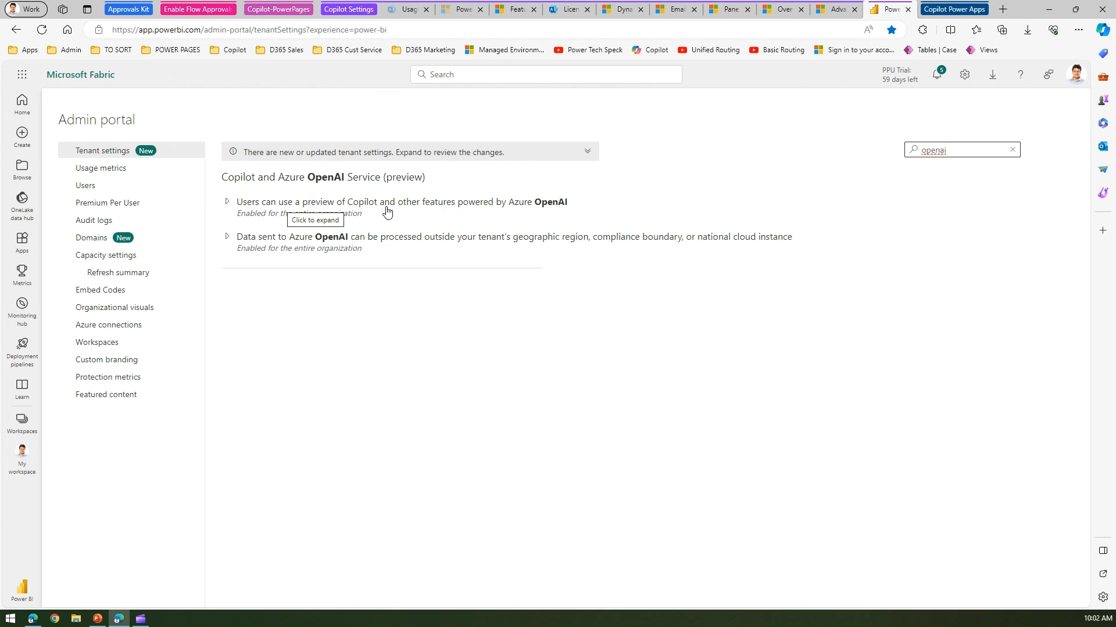
Examine the details of the Copilot preview tenant setting and the setting for processing Azure OpenAI data outside the tenant's region
{"action": "left_click", "coordinate": [229, 203]}
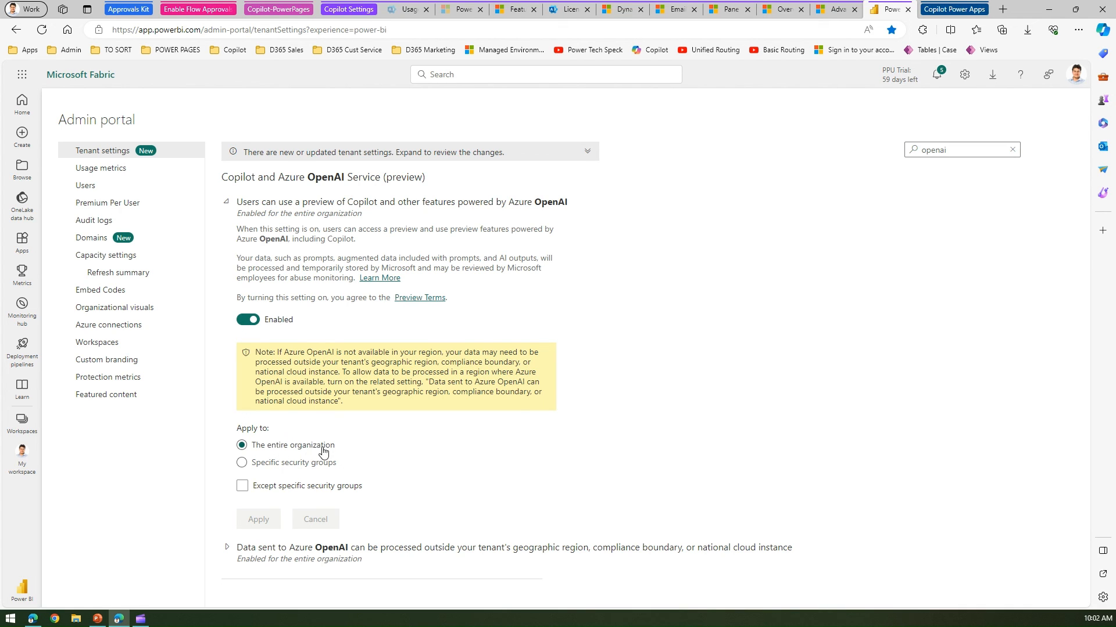
{"action": "left_click", "coordinate": [226, 203]}
{"action": "left_click", "coordinate": [226, 238]}
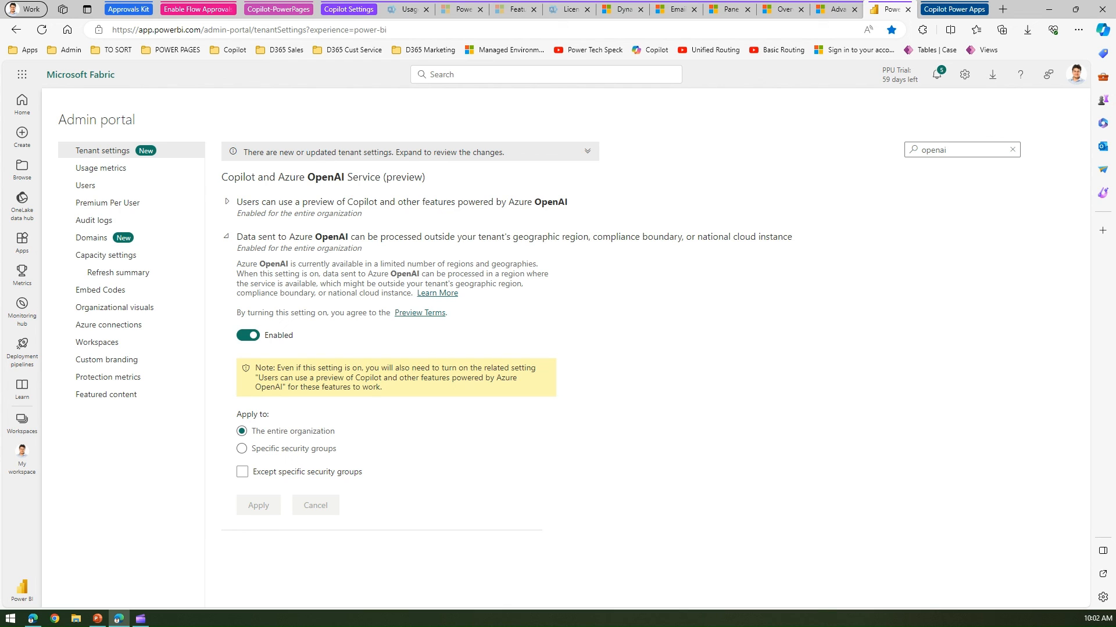
{"action": "key", "text": "alt+Tab"}
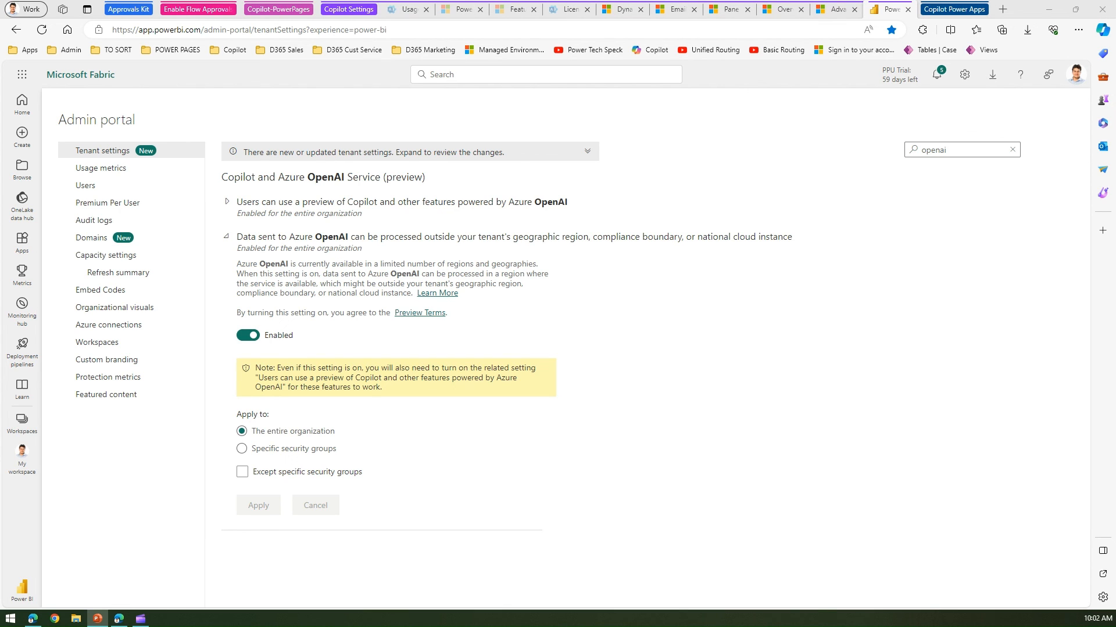